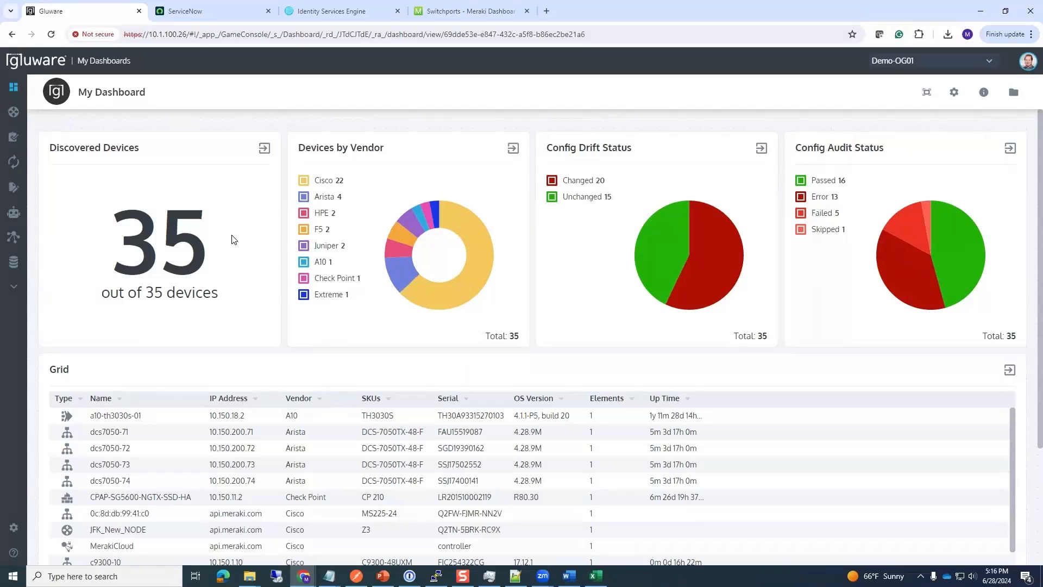
Step: Look over the server address, user account options and organization list without switching organizations
left_click_drag(187, 34, 148, 34)
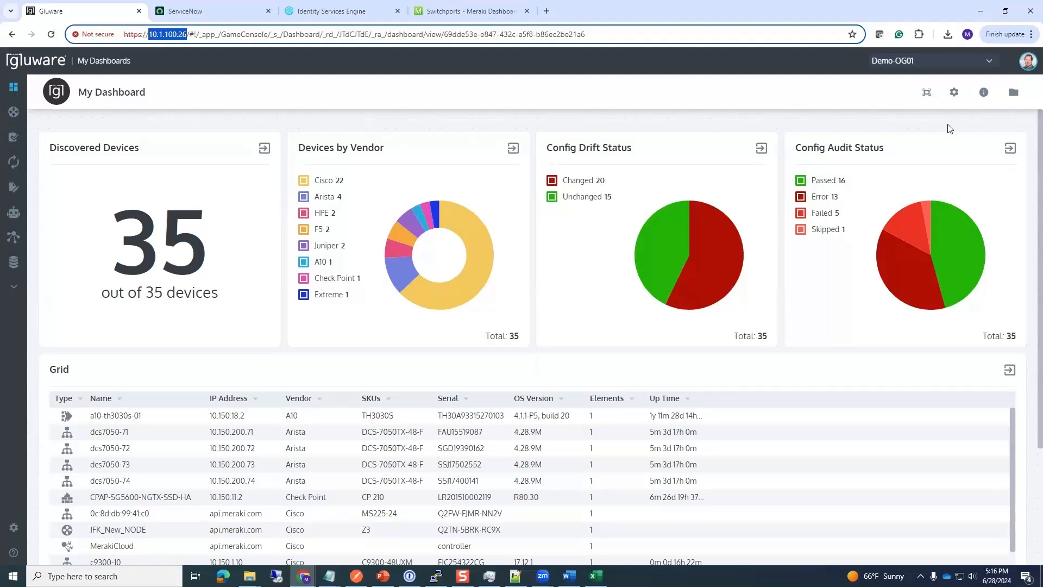
left_click(1028, 64)
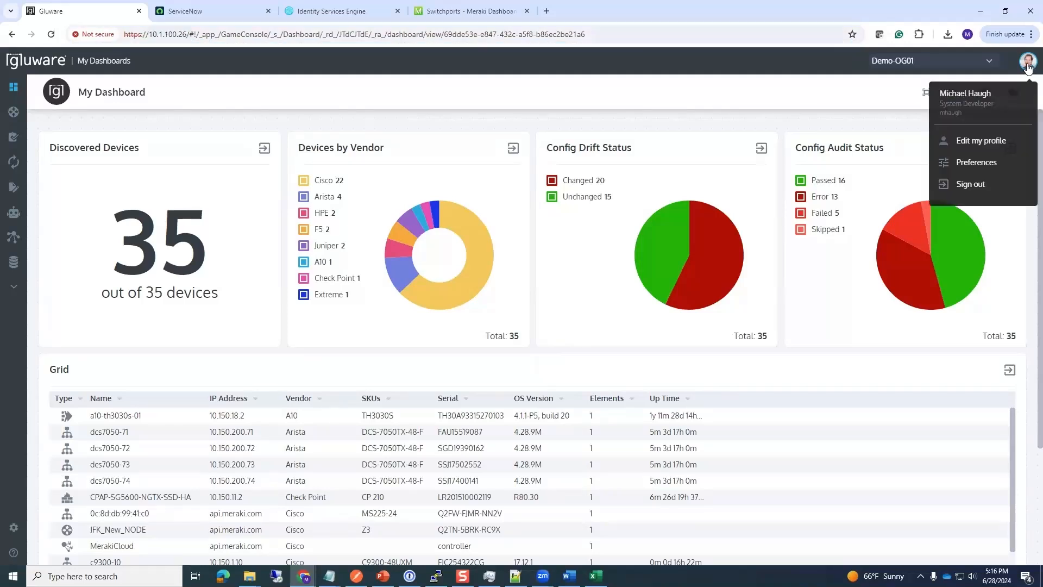
left_click(870, 90)
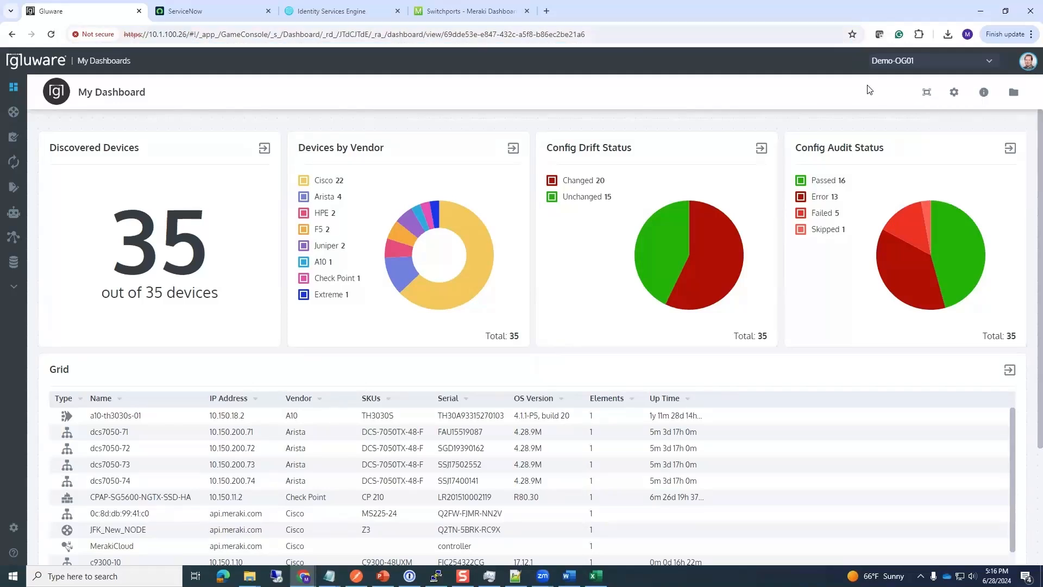
left_click(989, 64)
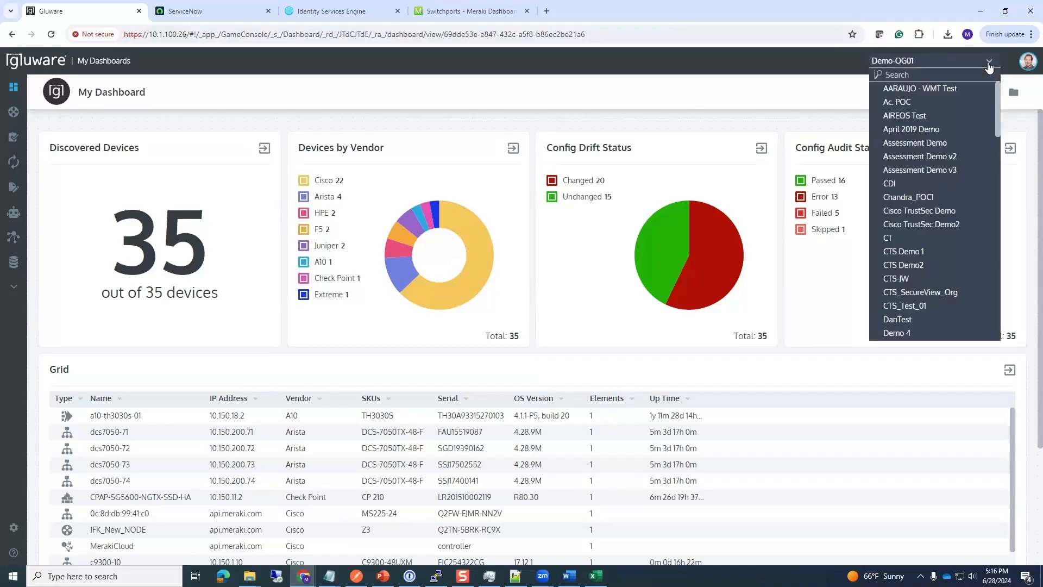
left_click(823, 83)
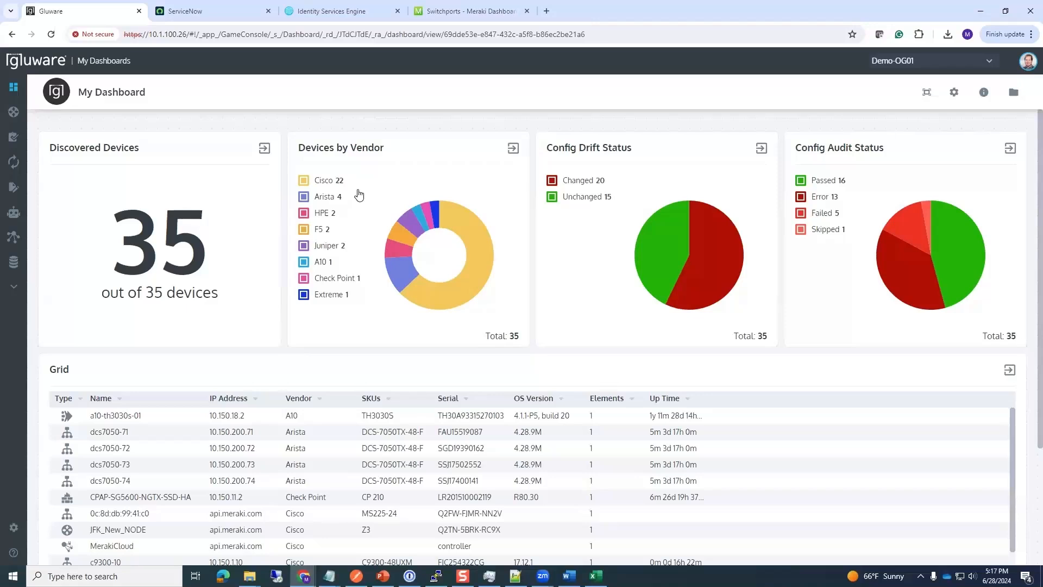
Step: From Network RPA's Workflow Library, open Network Auto Remediation for editing
mouse_move(30, 218)
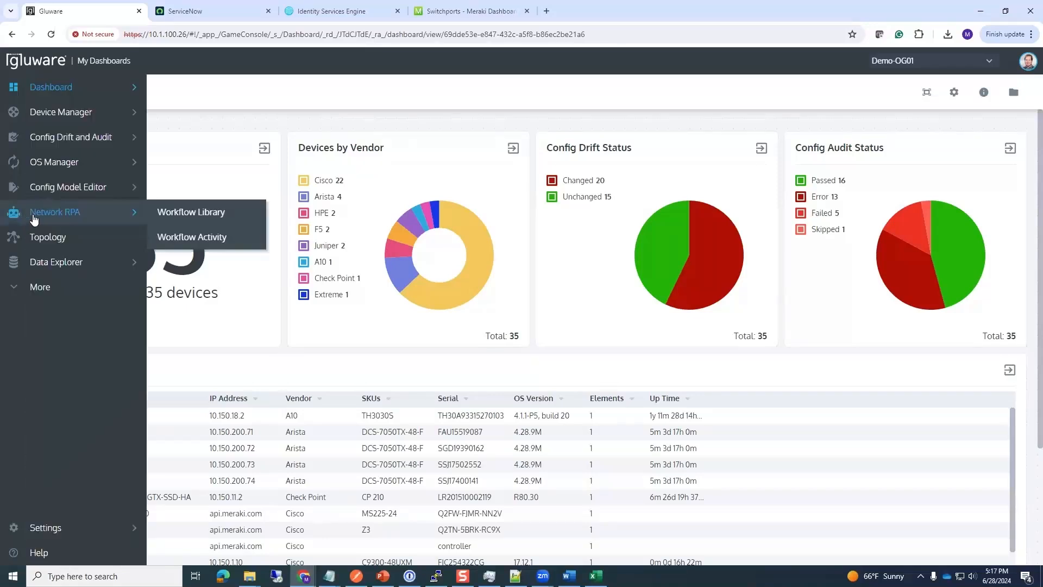
left_click(186, 216)
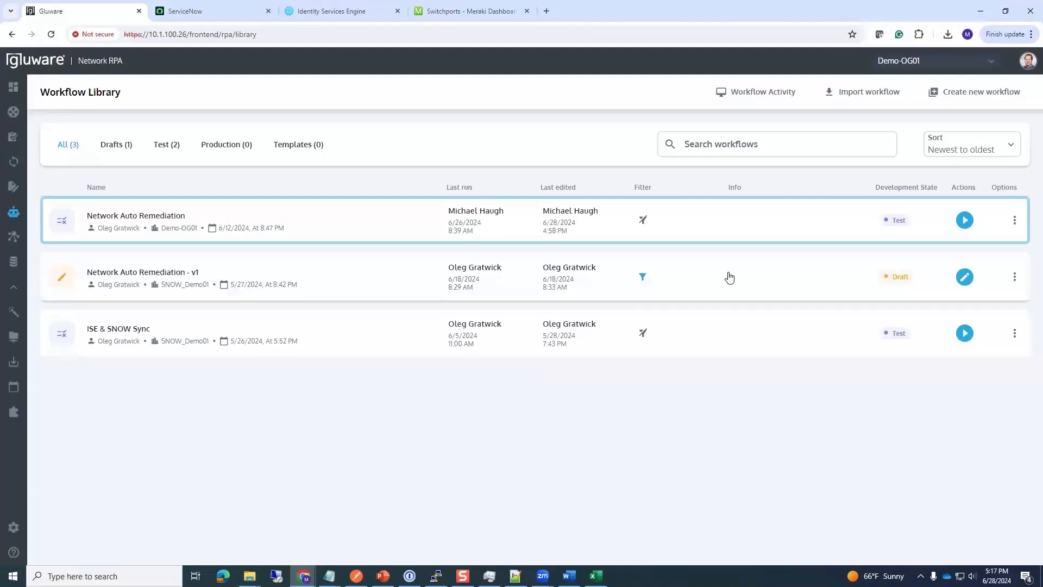
left_click(1015, 221)
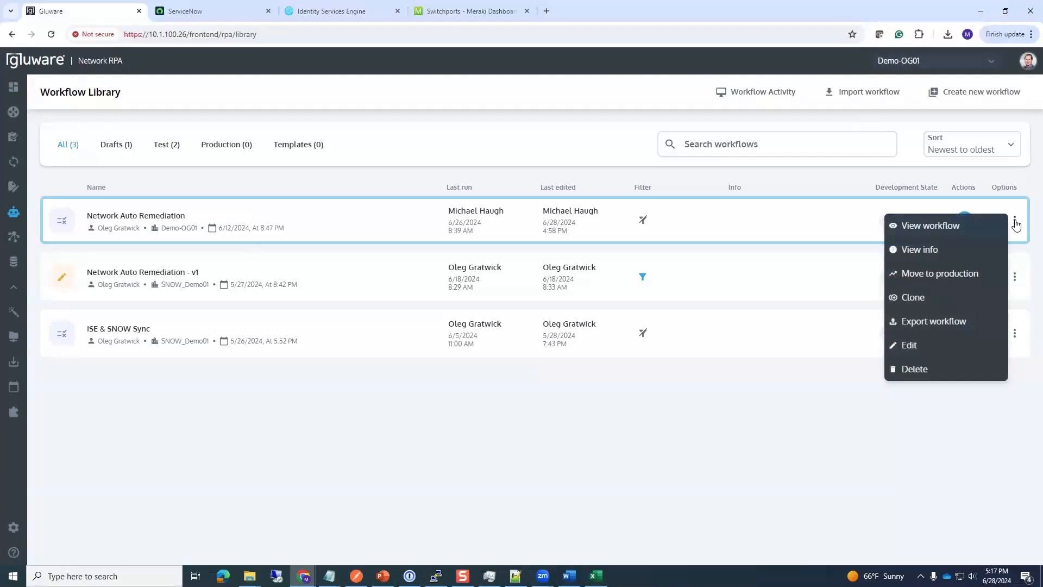
left_click(912, 346)
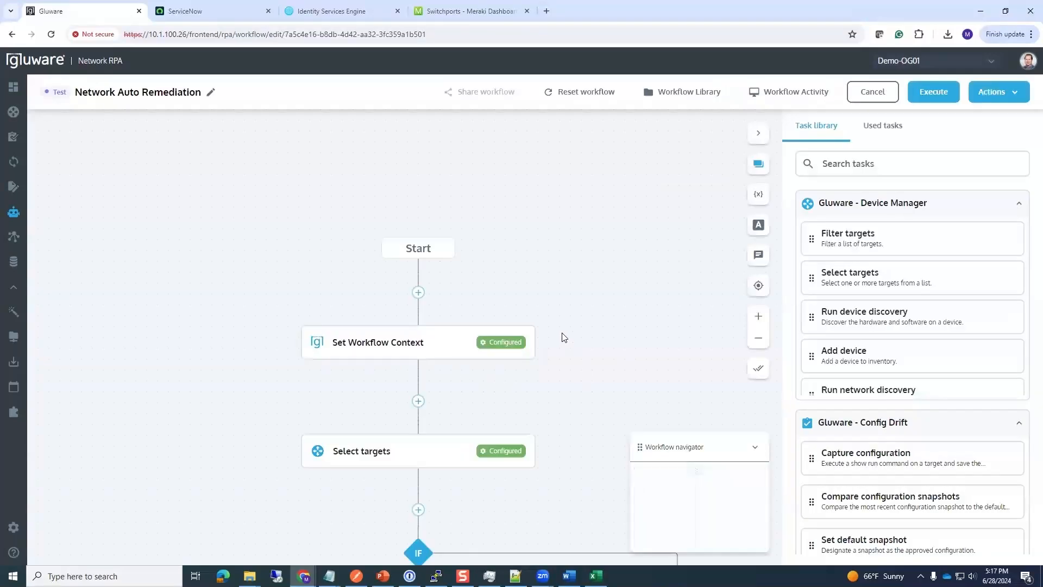
Step: Pan the canvas to the IF branches and collapse the Device Manager task group
left_click_drag(562, 334, 513, 264)
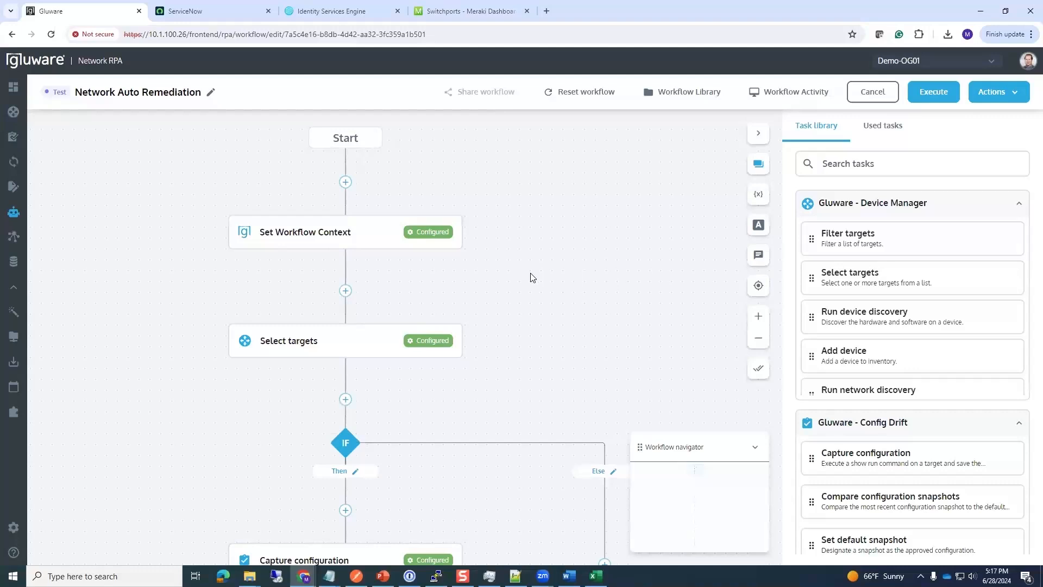
mouse_move(20, 91)
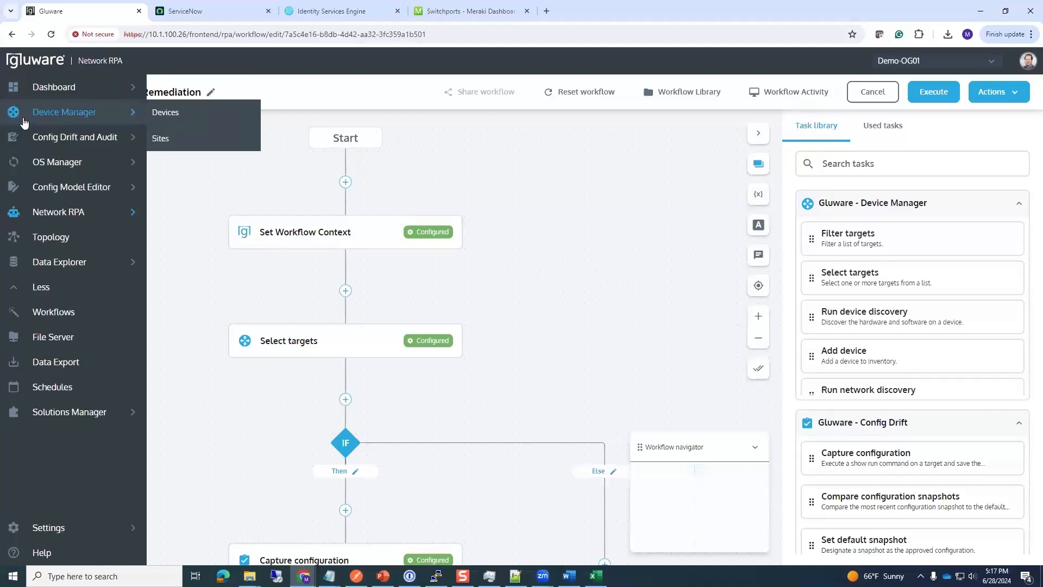
mouse_move(49, 123)
mouse_move(56, 187)
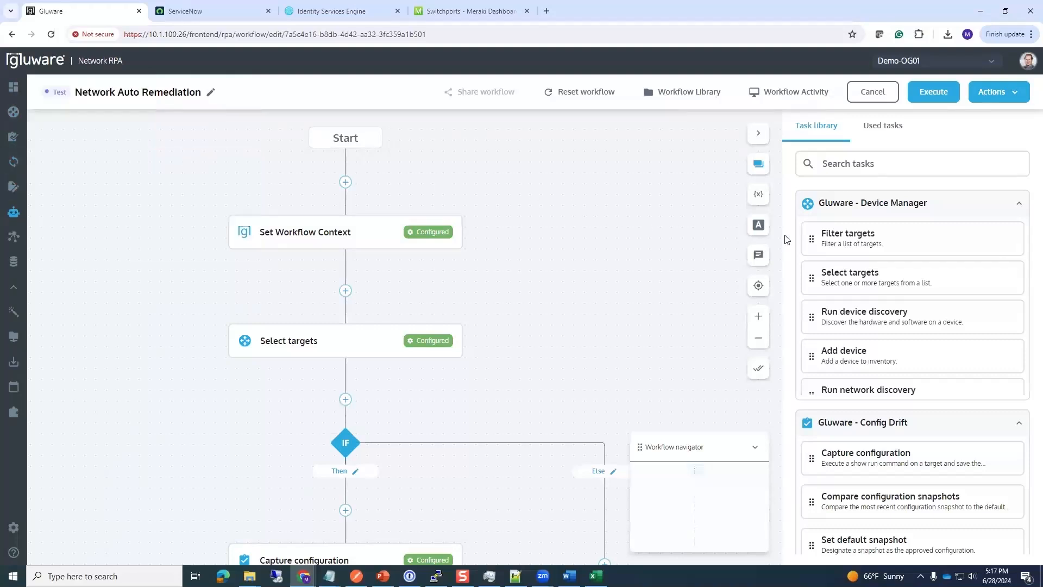
left_click(1018, 203)
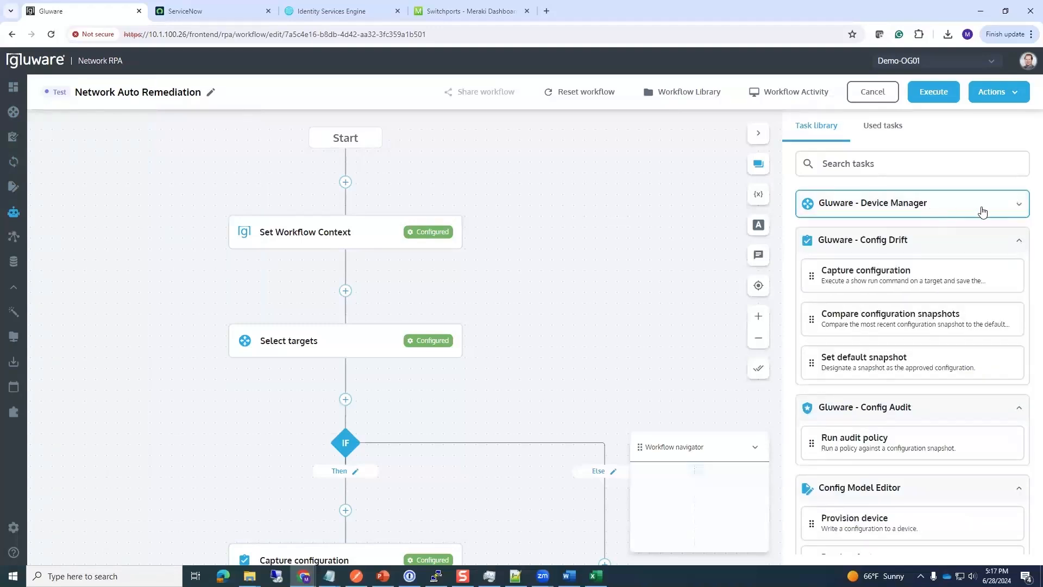
left_click(1018, 205)
left_click(1018, 209)
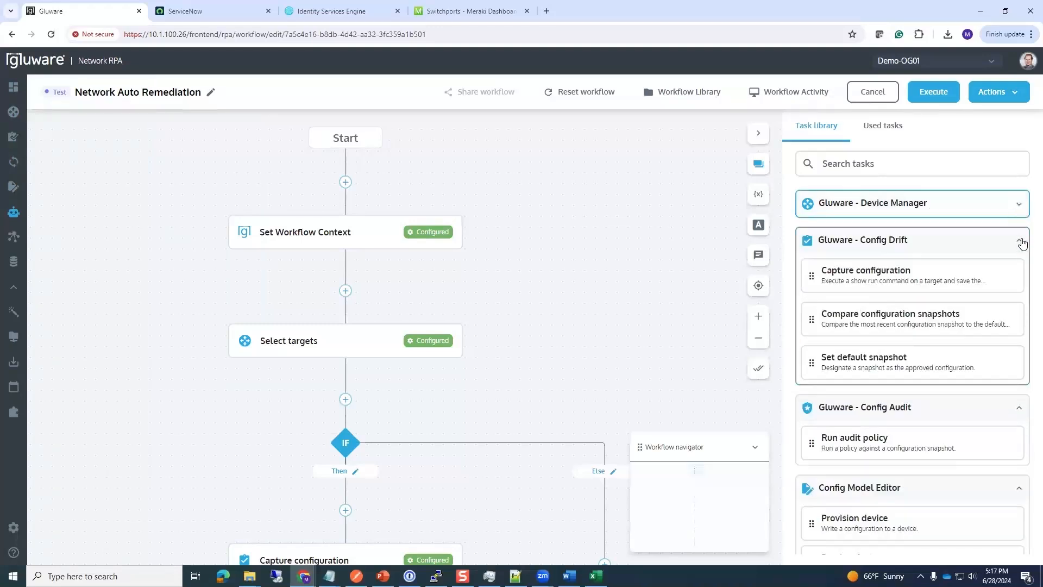
Step: Collapse the Config Drift, Config Audit and Config Model Editor task groups
left_click(1020, 243)
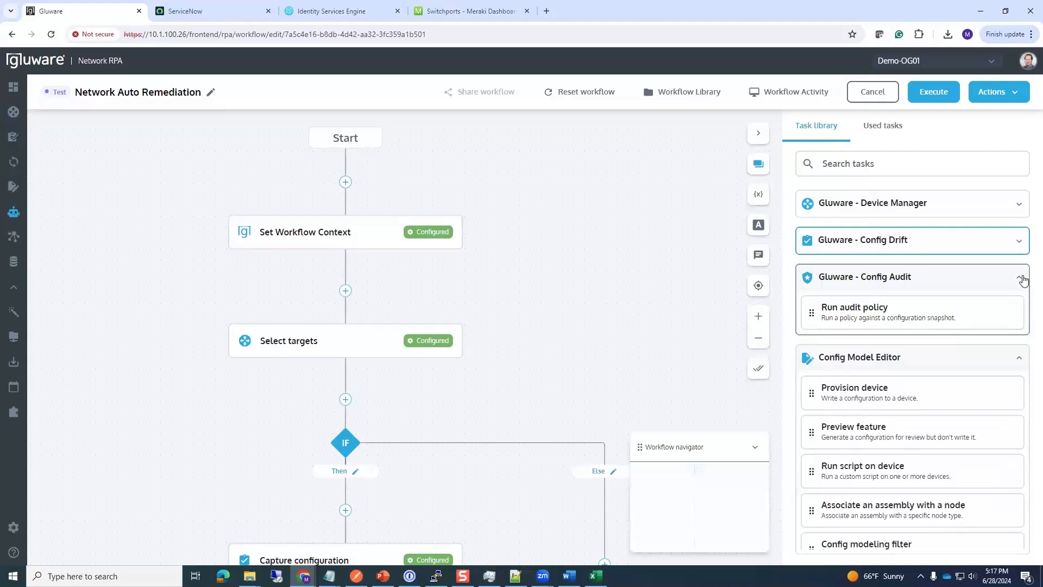
left_click(1019, 277)
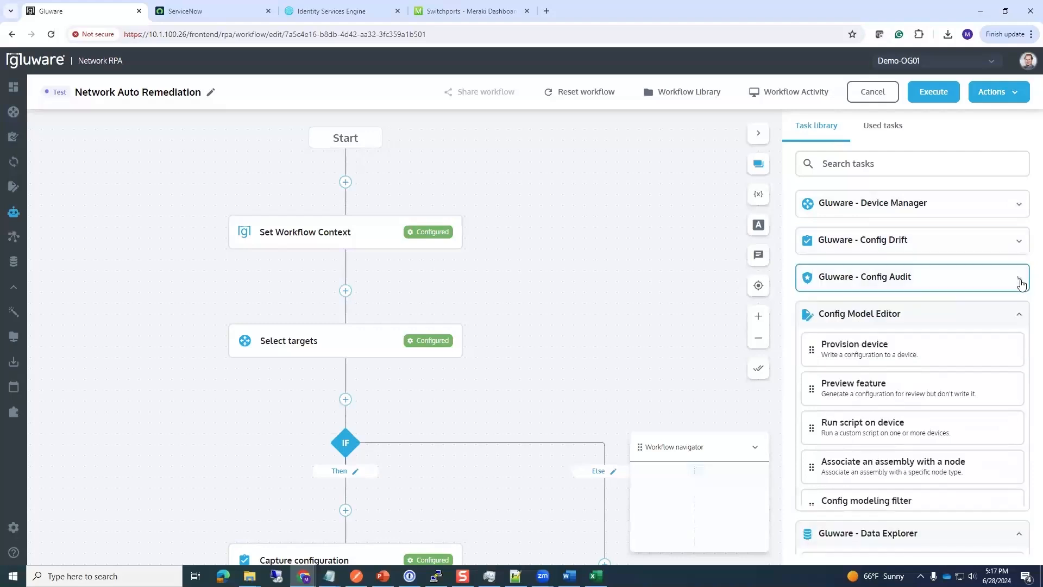
left_click(1018, 315)
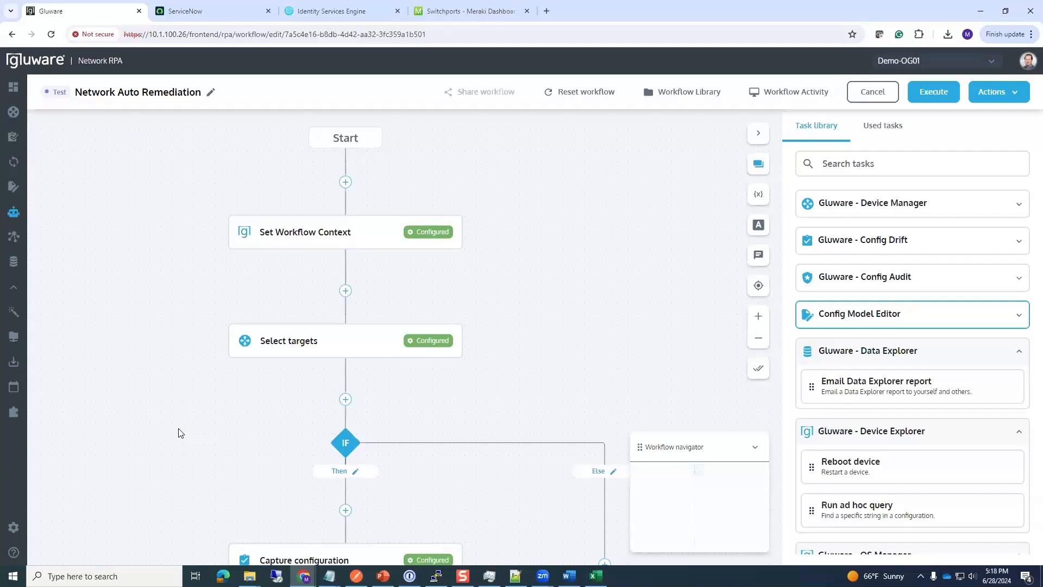
left_click_drag(201, 422, 187, 324)
Step: Review Set Workflow Context settings, then move the canvas down to Run NAC audit policy
left_click(310, 173)
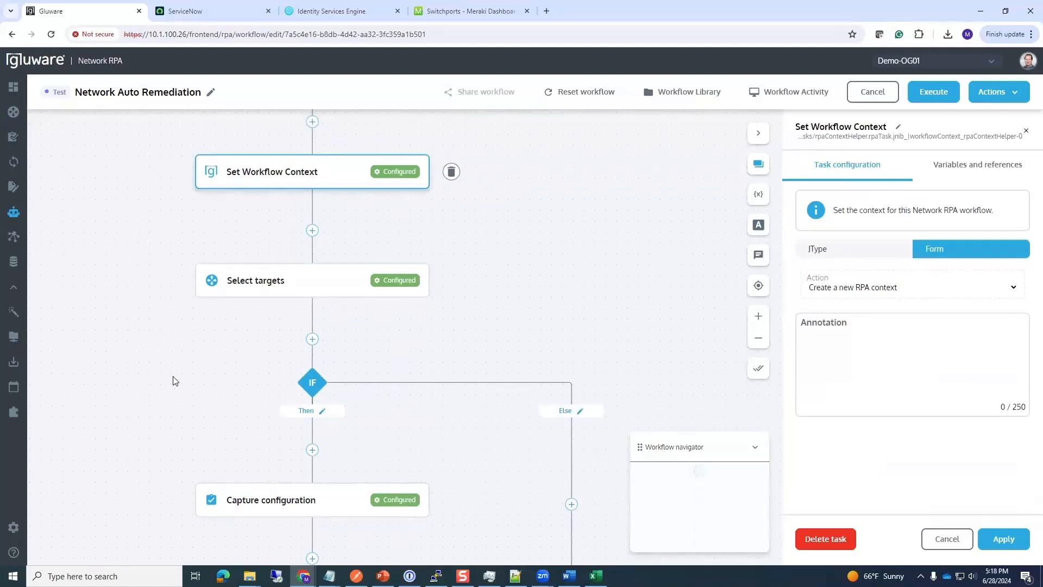
scroll(191, 380, "down", 5)
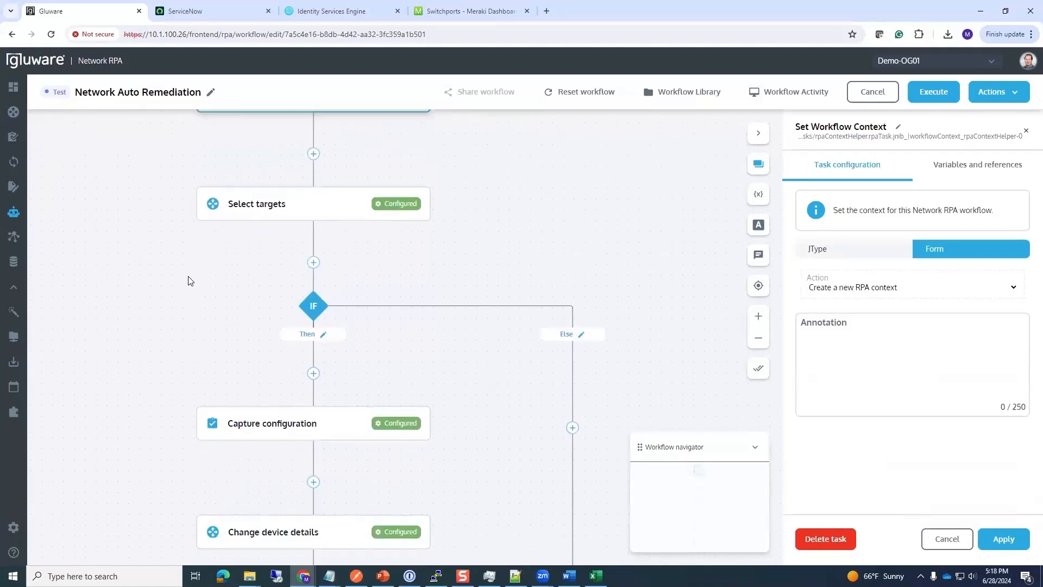
left_click_drag(110, 361, 116, 310)
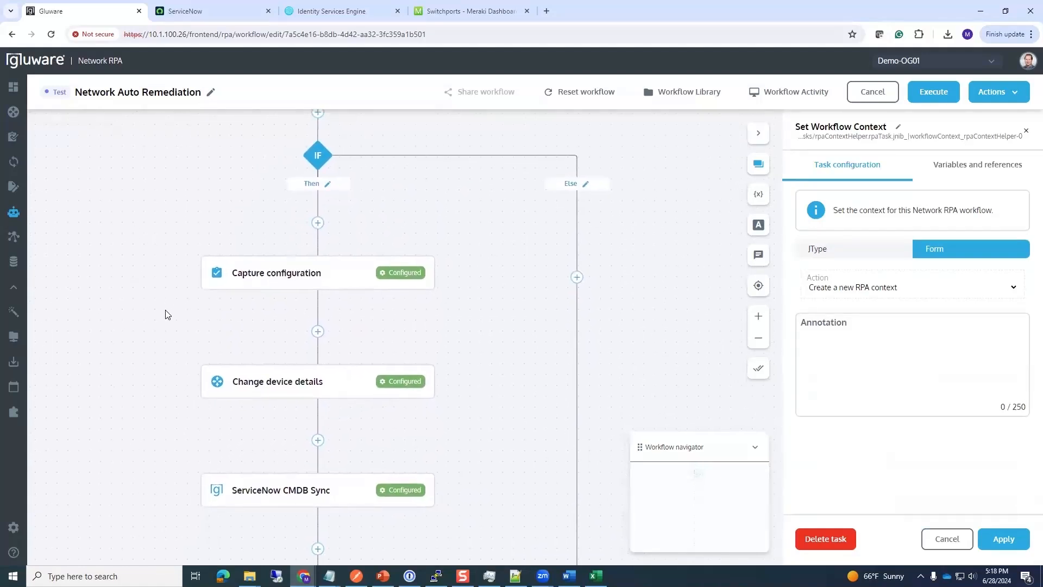
left_click_drag(163, 435, 168, 379)
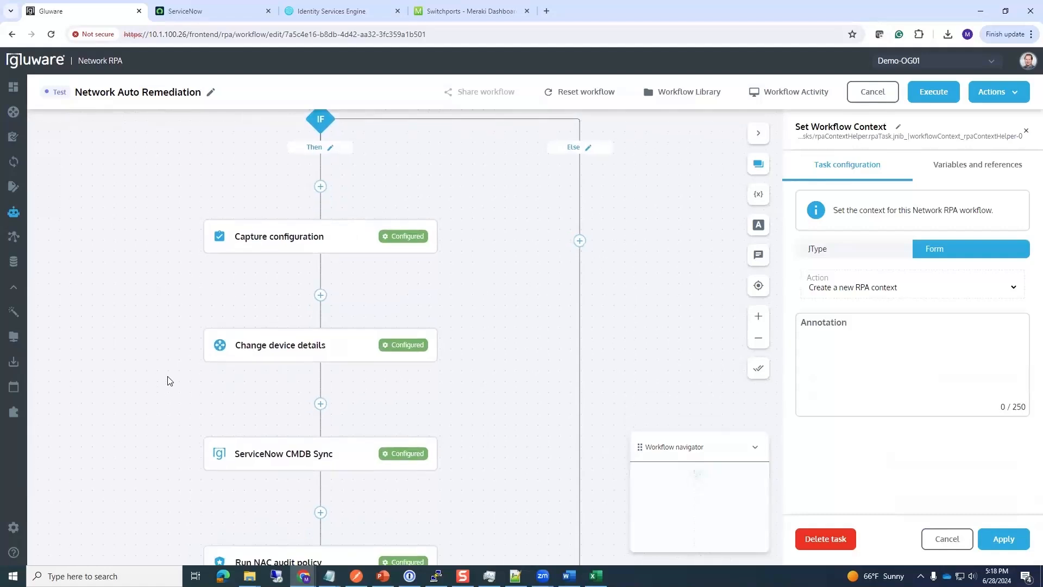
Step: Check Change device details' 'Zero Trust Enabled Device' description, then open ServiceNow CMDB Sync settings
left_click(250, 337)
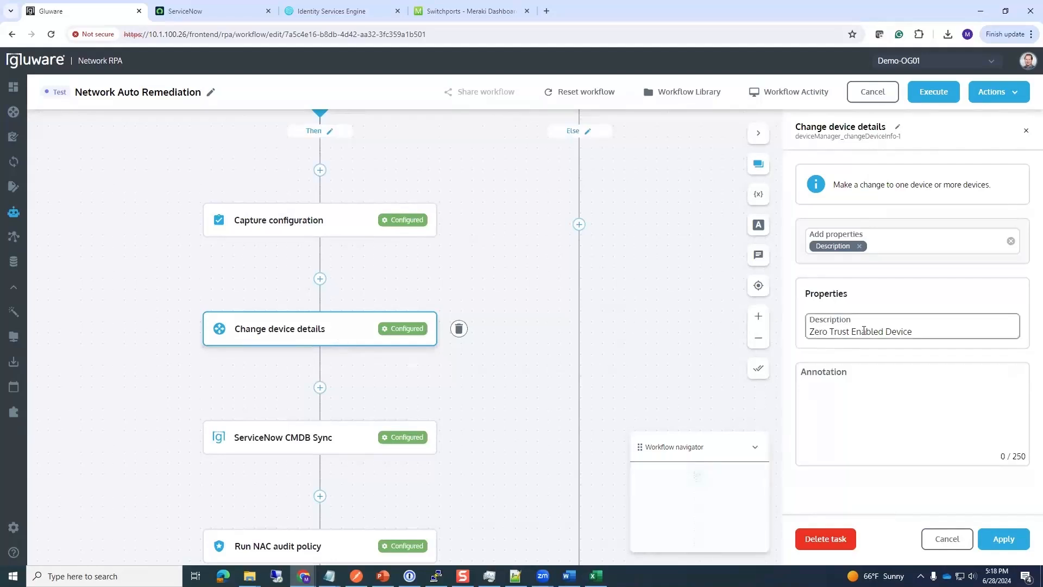
left_click_drag(915, 332, 806, 331)
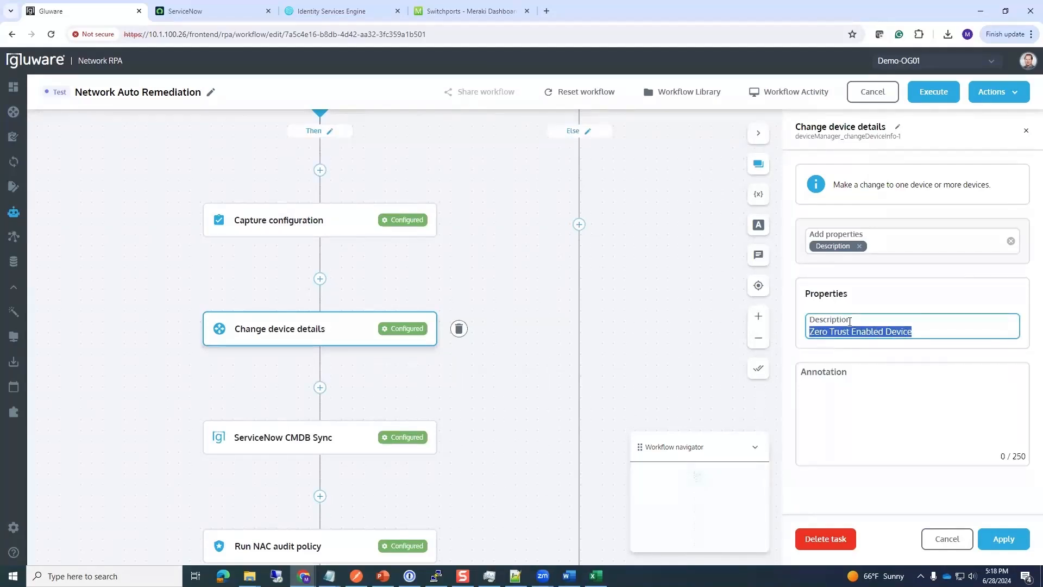
left_click(514, 331)
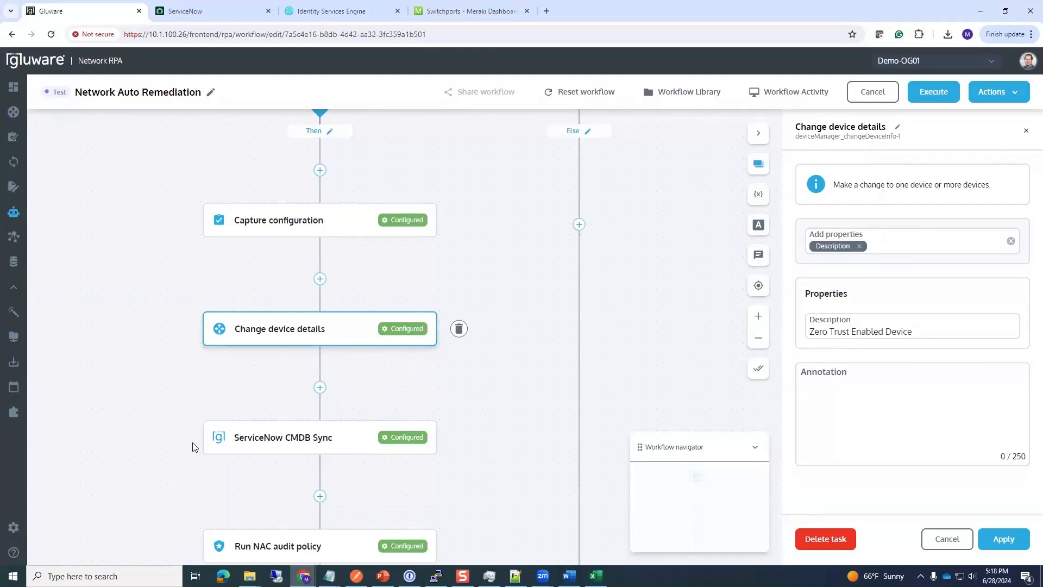
left_click(284, 438)
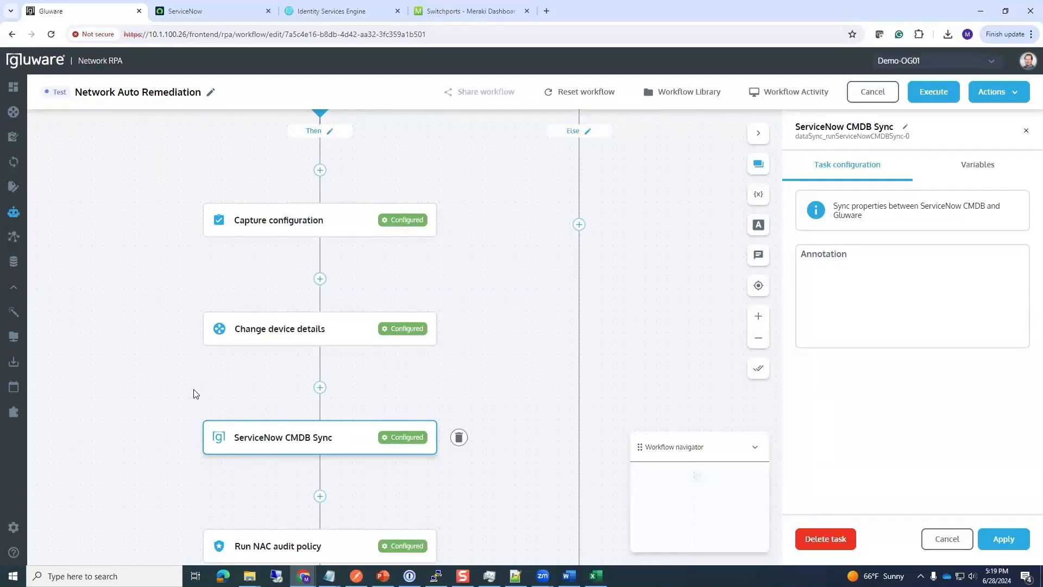
Step: Filter the task library by 'ServiceN' and browse tasks like Create Change Request and Create Incident
left_click(1026, 131)
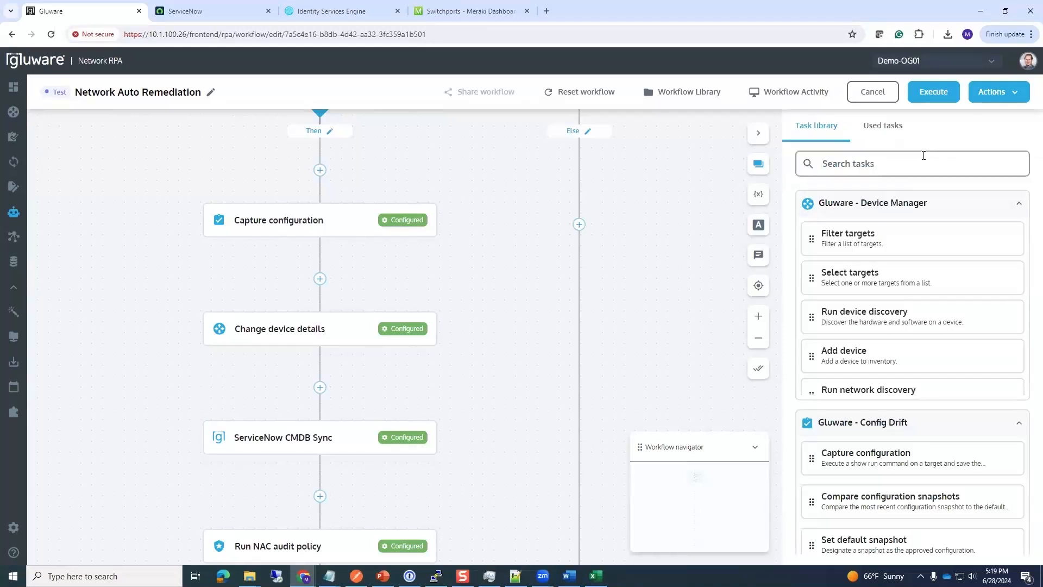
left_click(923, 158)
type("S")
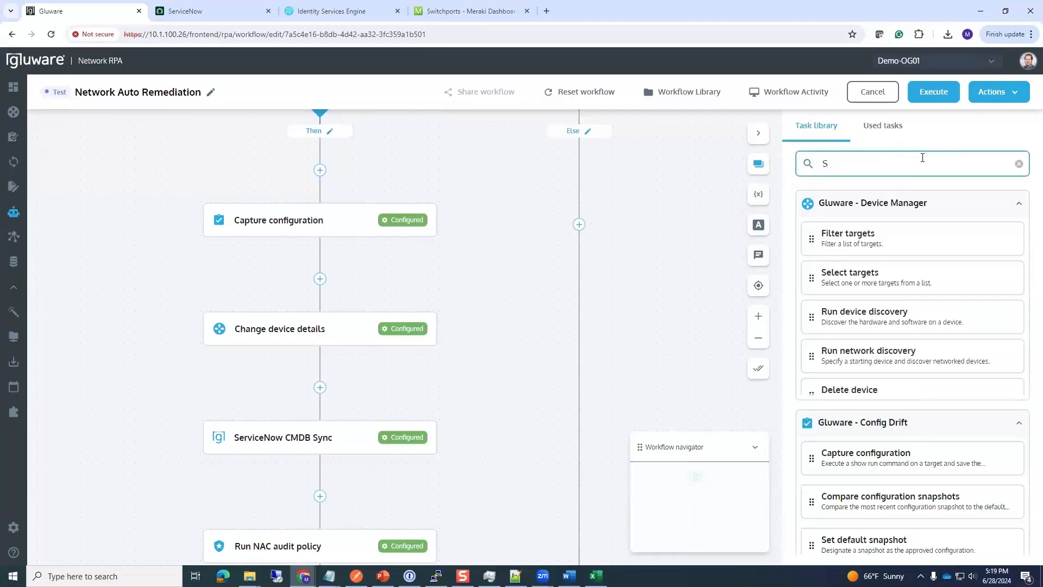
type("erviceN")
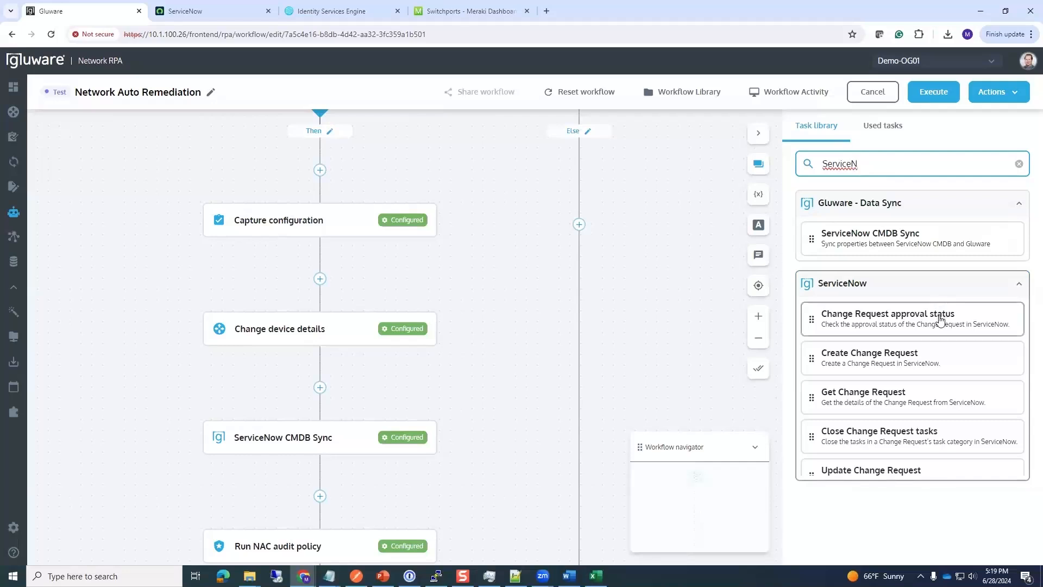
scroll(940, 319, "down", 5)
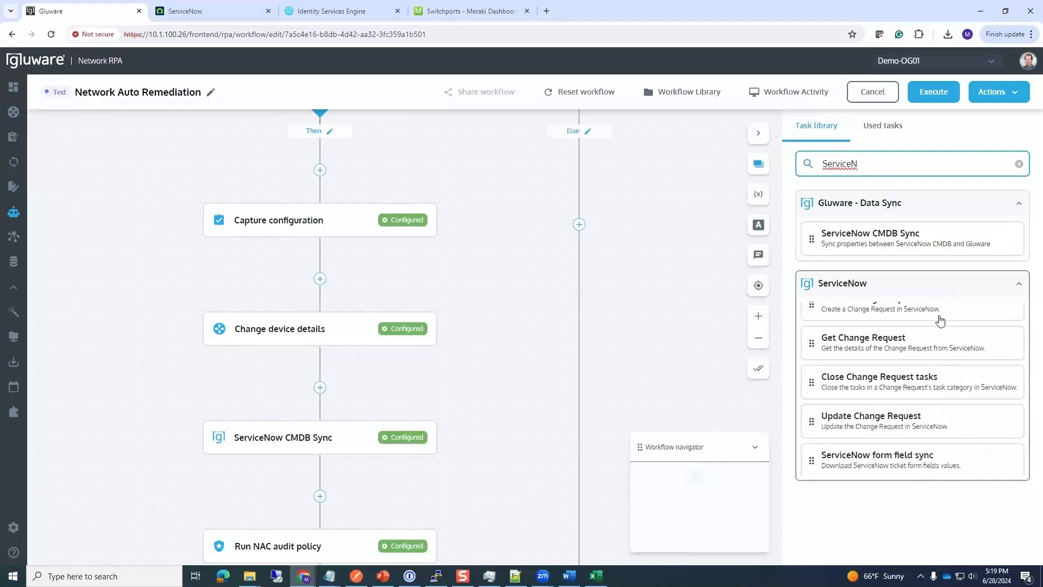
scroll(940, 319, "down", 1)
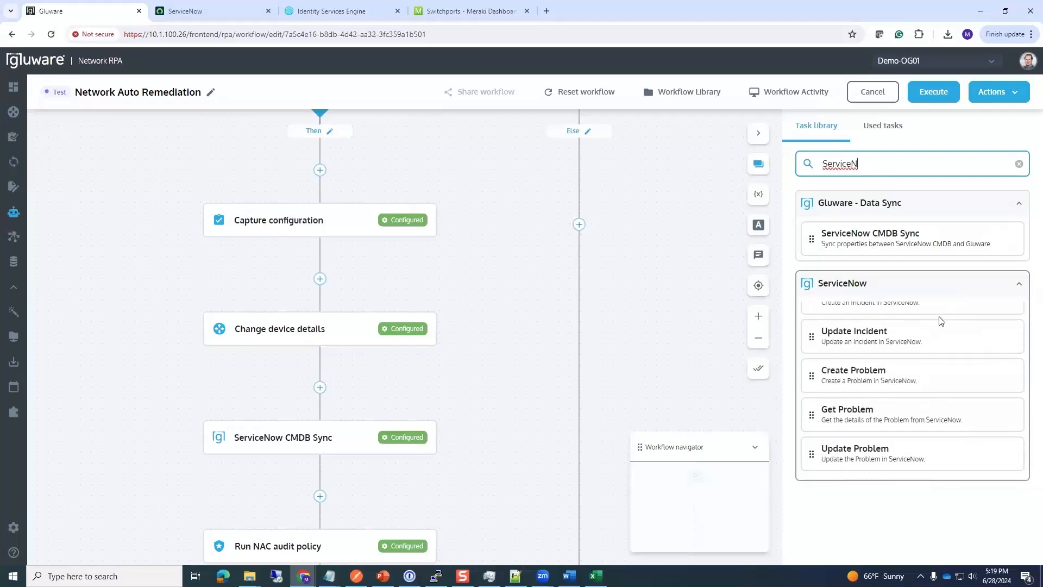
scroll(941, 320, "up", 6)
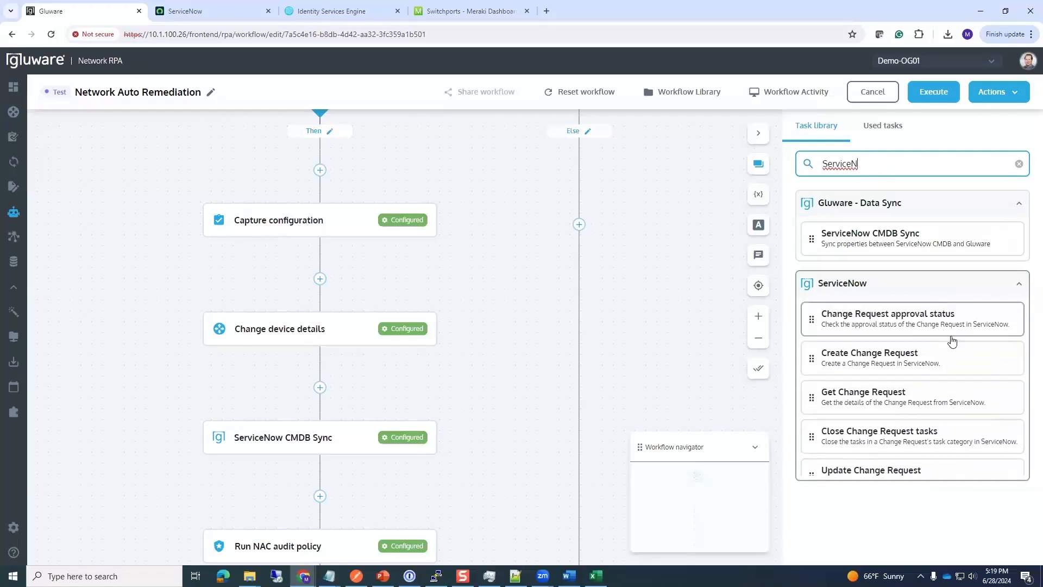
scroll(949, 360, "down", 1)
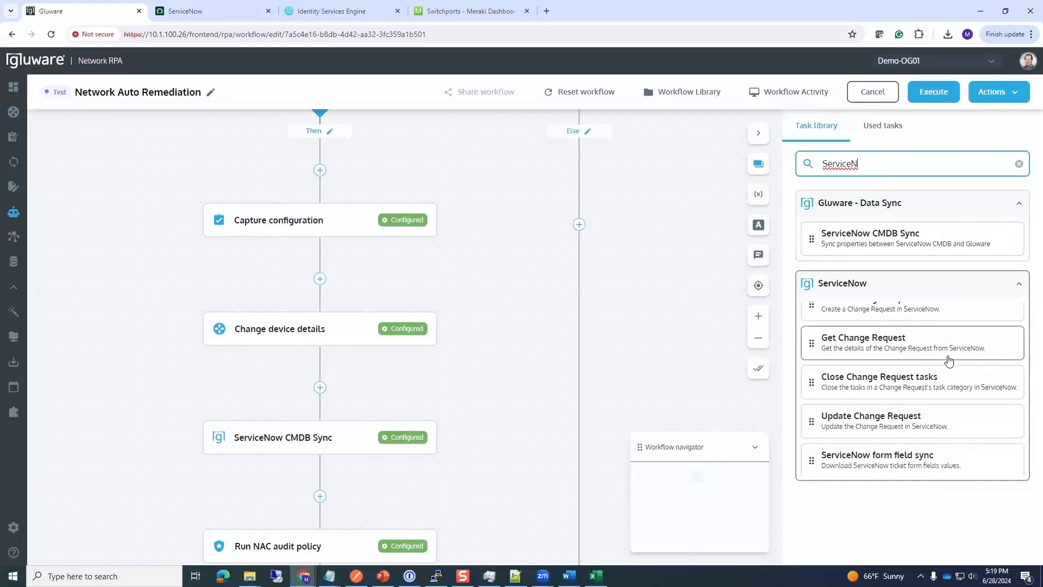
scroll(949, 360, "down", 3)
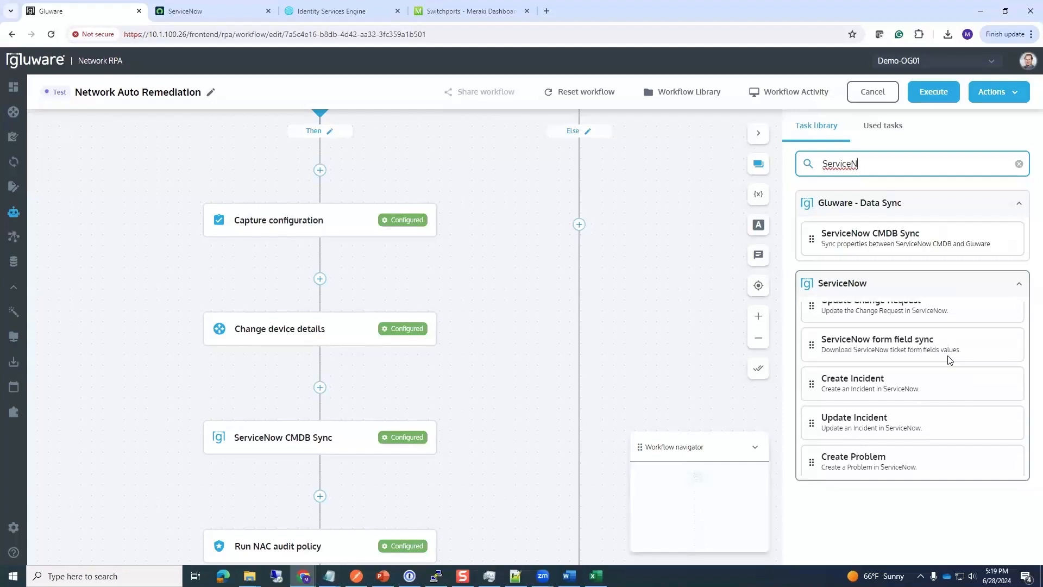
scroll(949, 360, "down", 2)
scroll(949, 360, "up", 5)
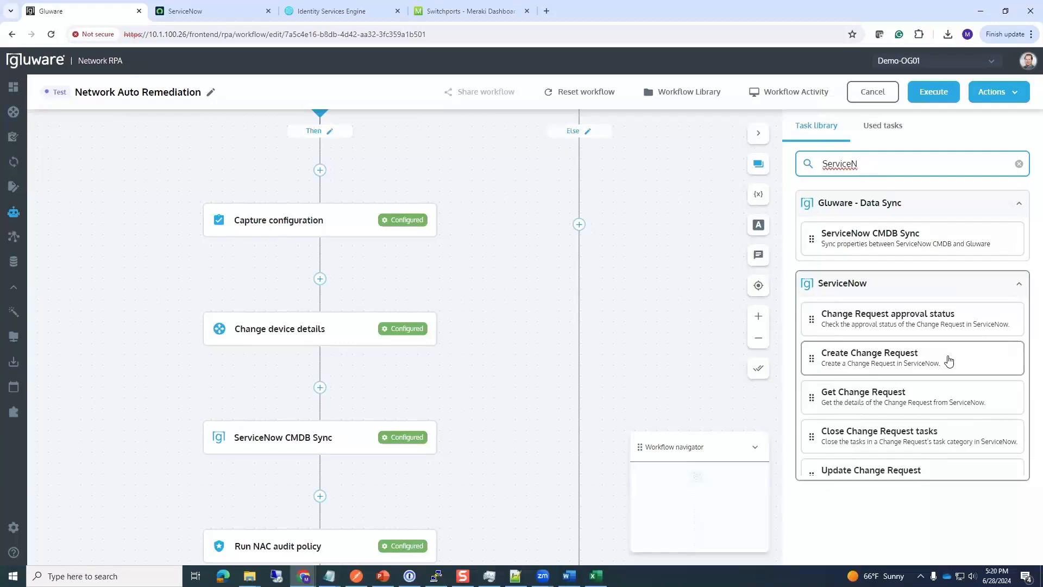
Step: Review the ServiceNow CMDB Sync and Run NAC audit policy task settings
left_click(170, 344)
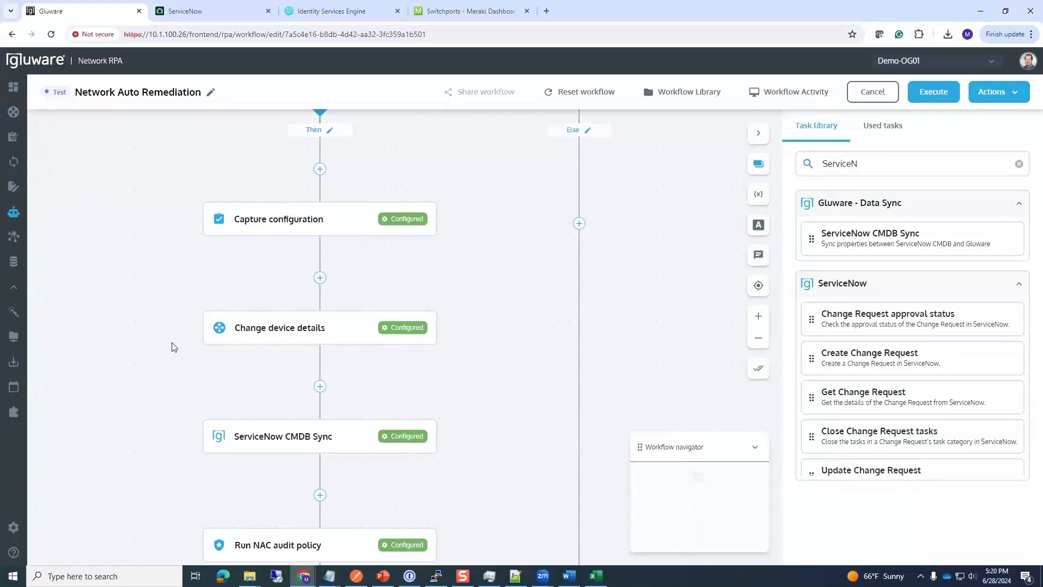
scroll(160, 304, "down", 2)
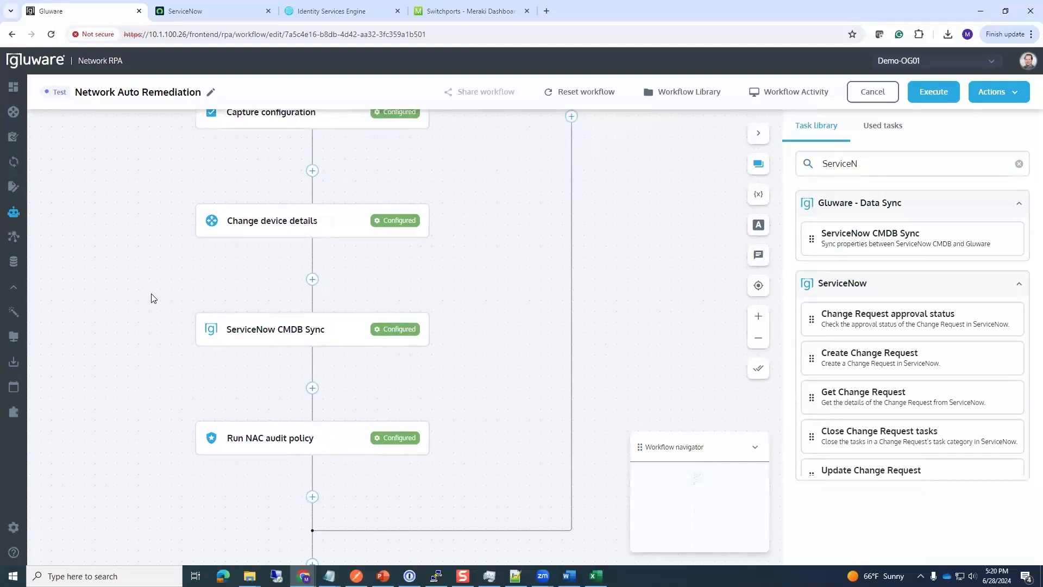
left_click(258, 333)
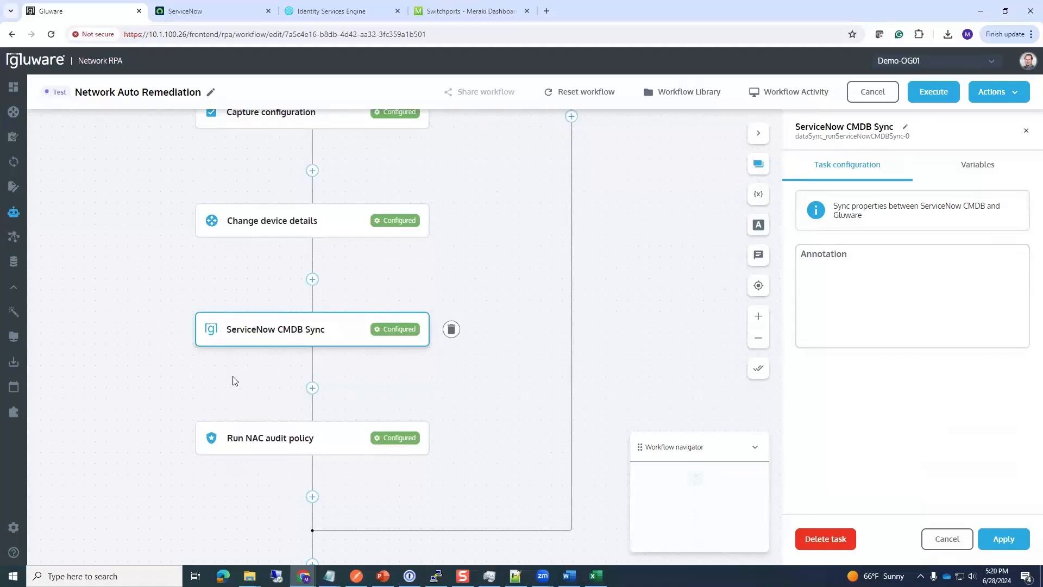
scroll(202, 380, "down", 3)
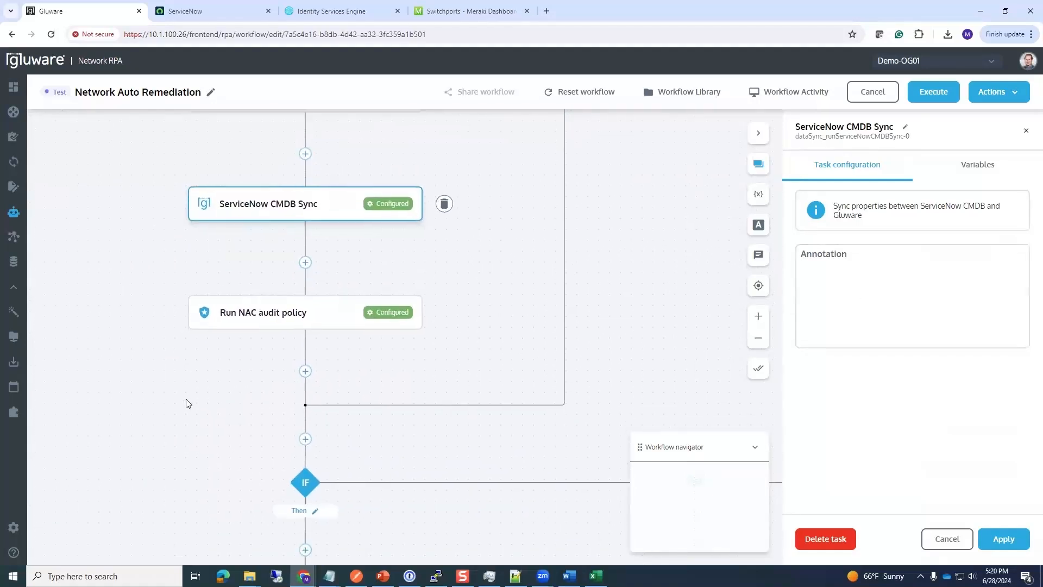
left_click(249, 328)
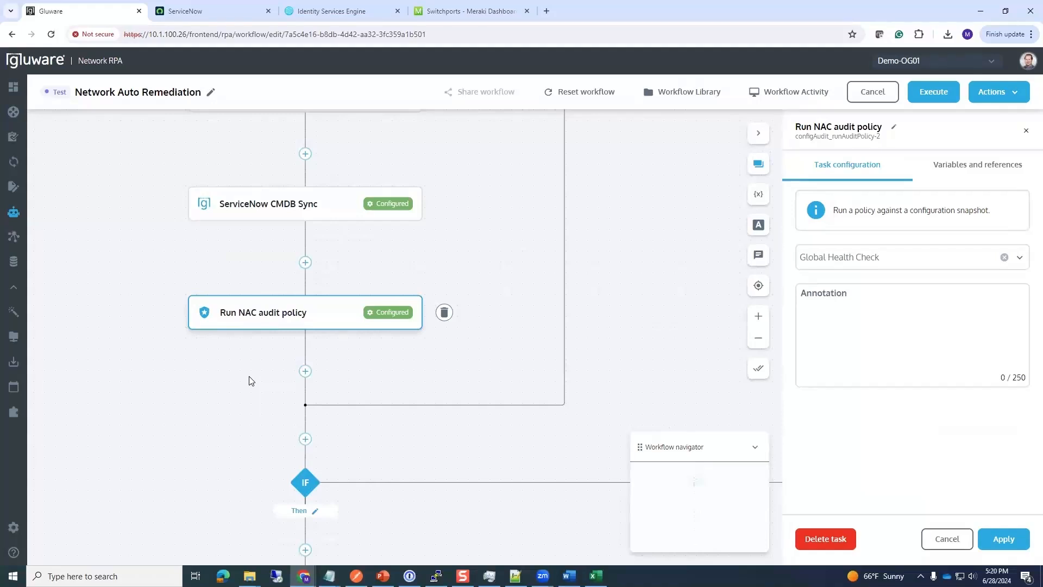
Step: Show IF condition-1's rules: Audit Status equal Failed and OS not equal Meraki
left_click_drag(226, 461, 185, 286)
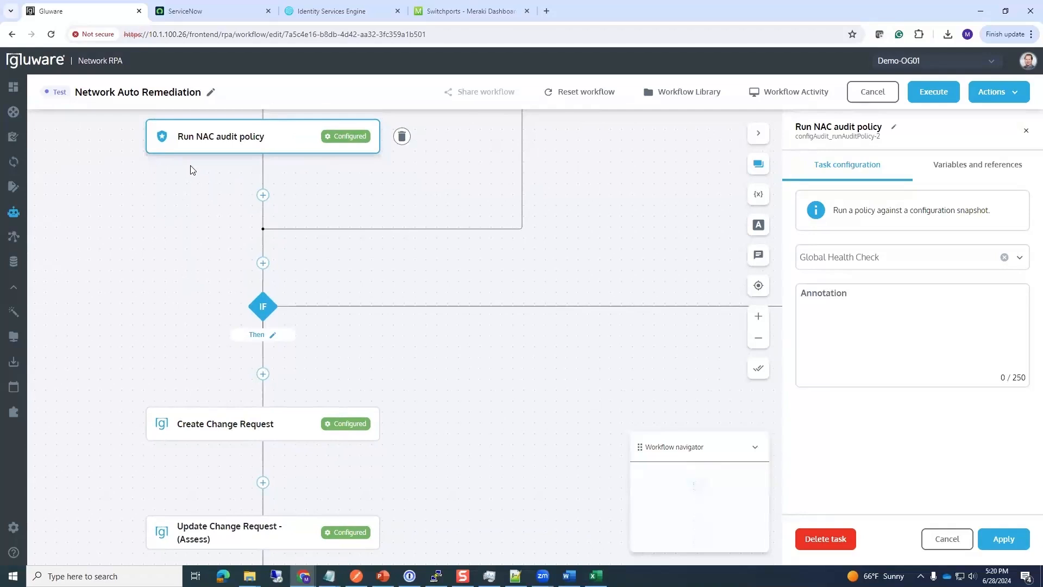
left_click(262, 306)
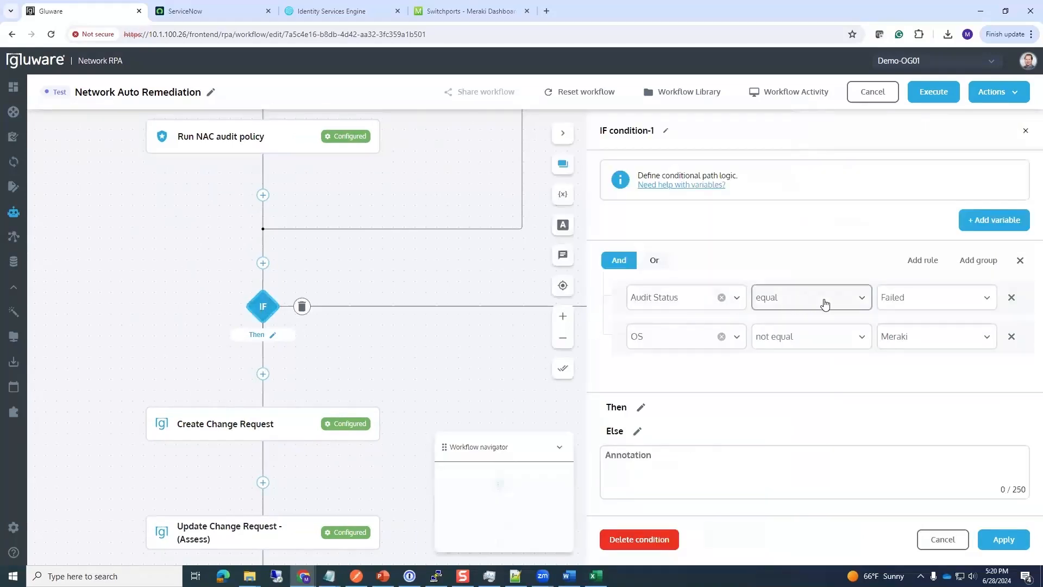
scroll(158, 245, "down", 3)
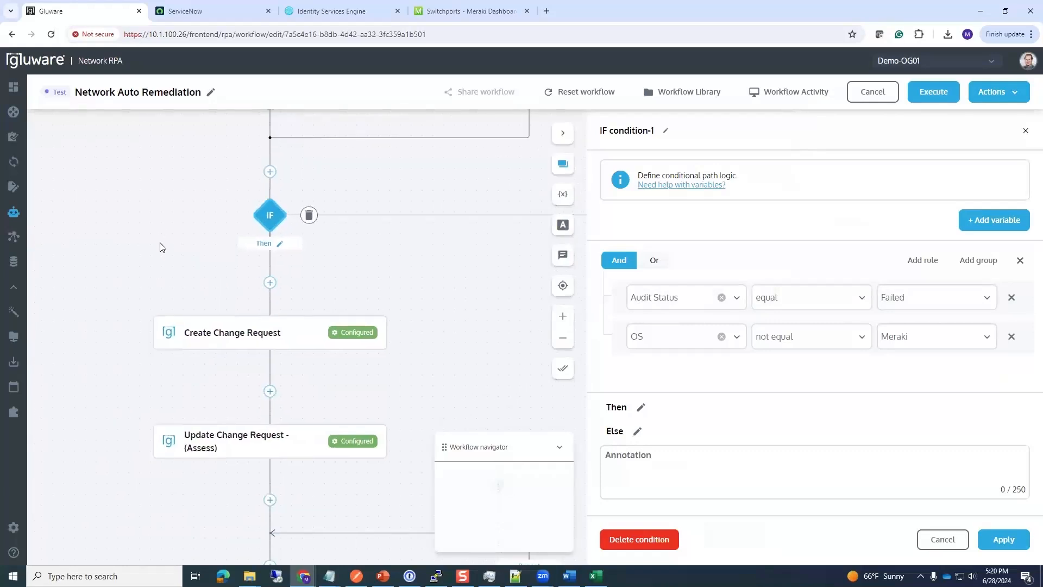
scroll(112, 356, "down", 1)
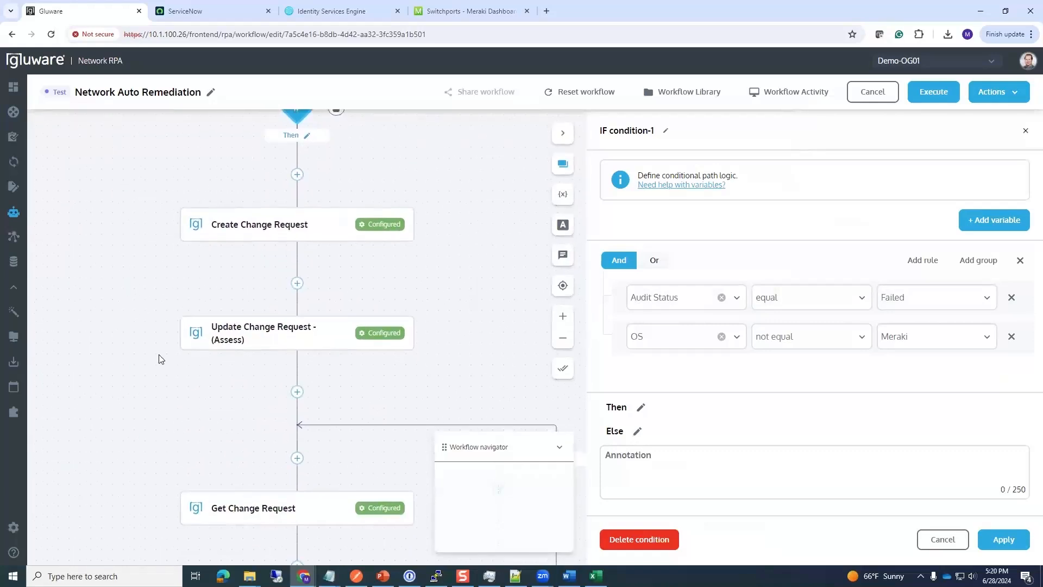
Step: Review Create Change Request: assignment group eCAB Approval, short description 'Weekly NAC Audit failed'
left_click(223, 227)
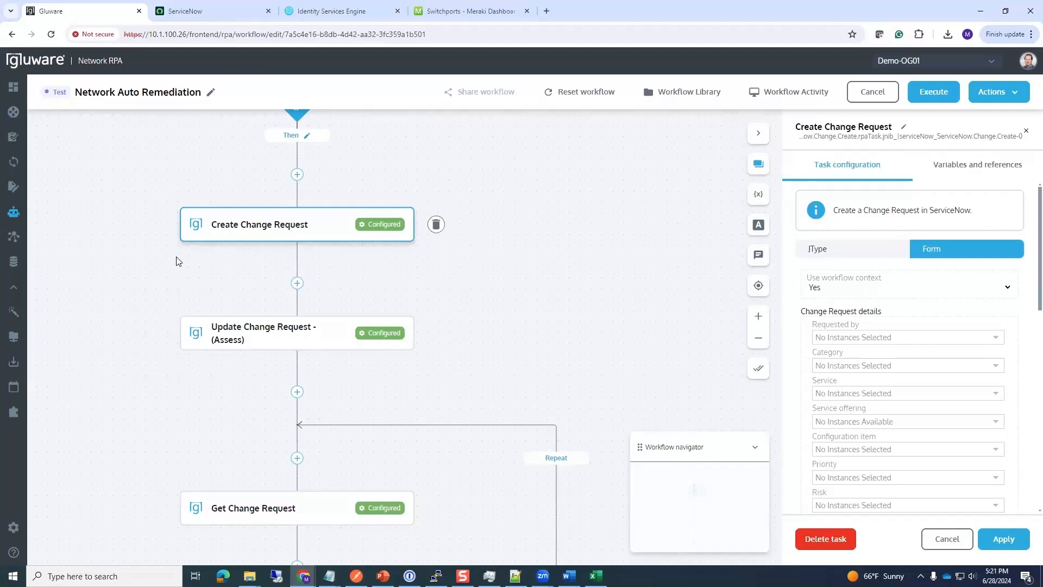
scroll(864, 348, "down", 5)
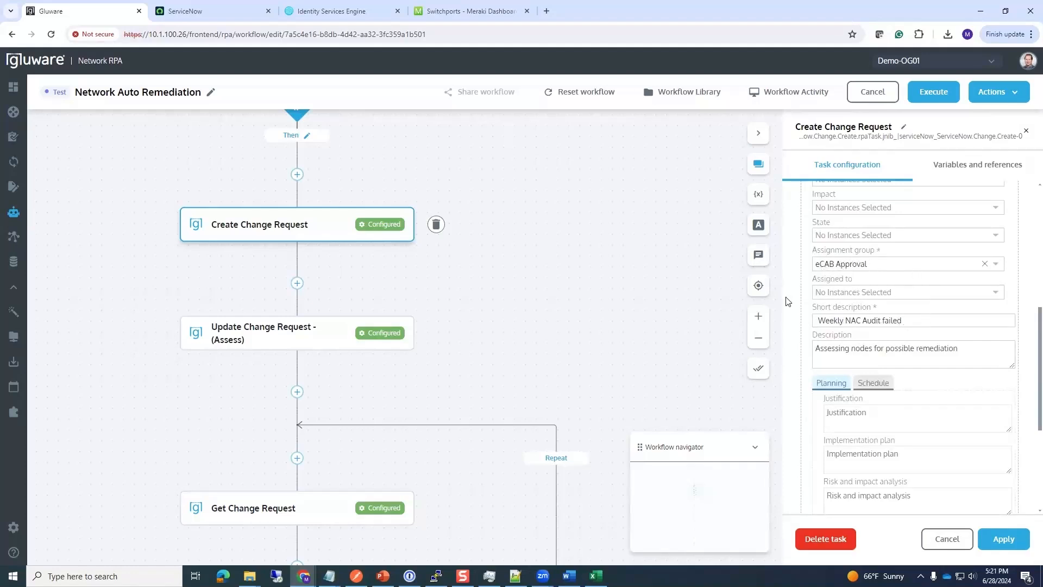
scroll(567, 304, "down", 2)
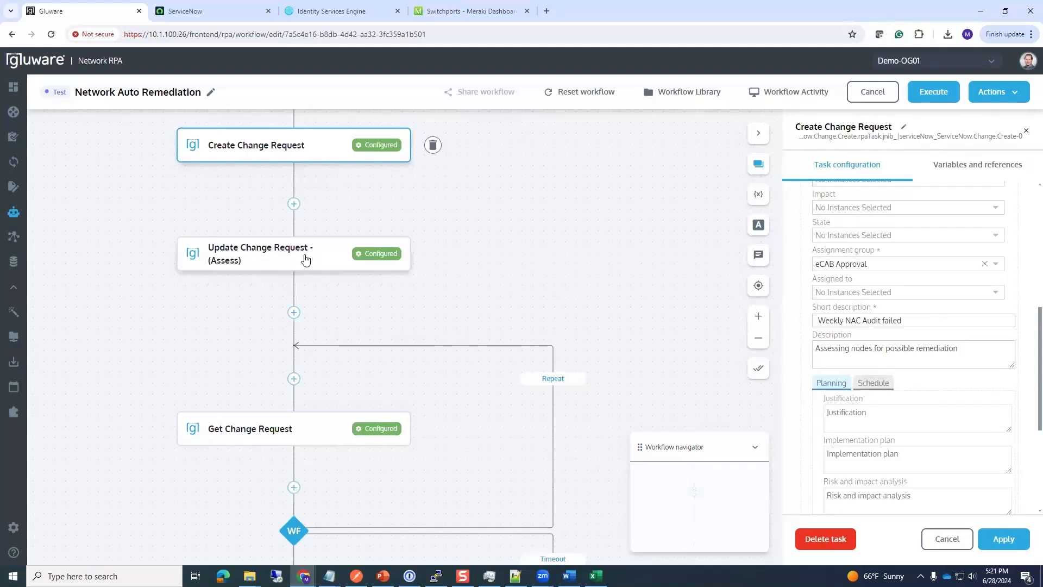
Step: Review the Assess update's priority 1 - Critical, risk High and state Assess
left_click(304, 260)
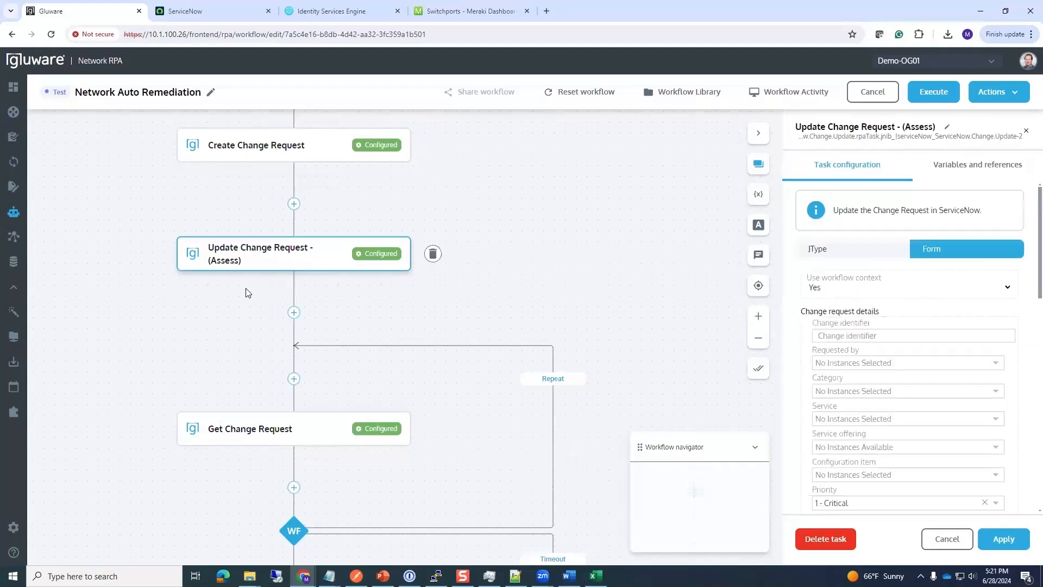
scroll(881, 397, "down", 2)
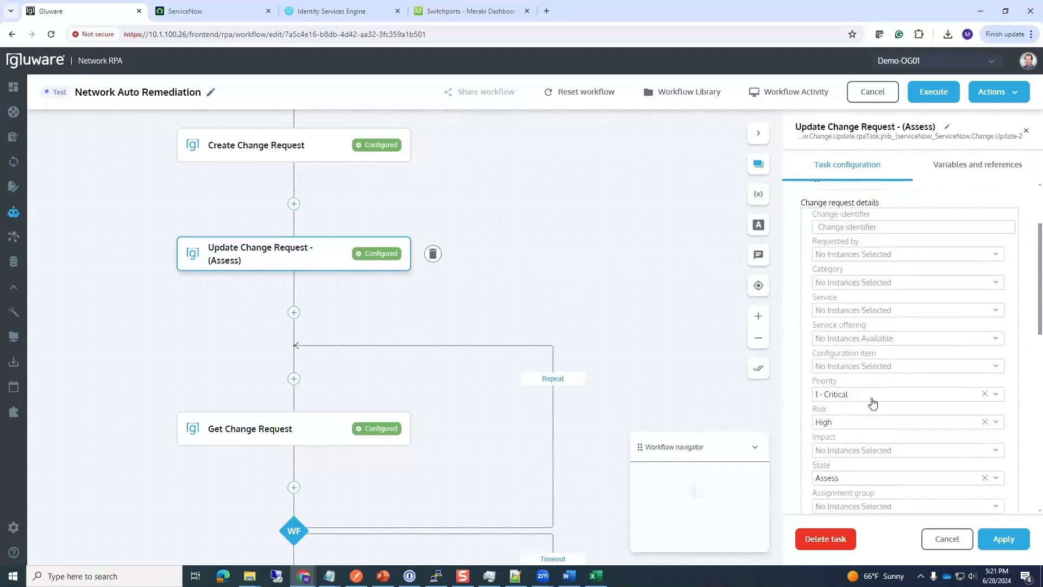
scroll(871, 401, "down", 1)
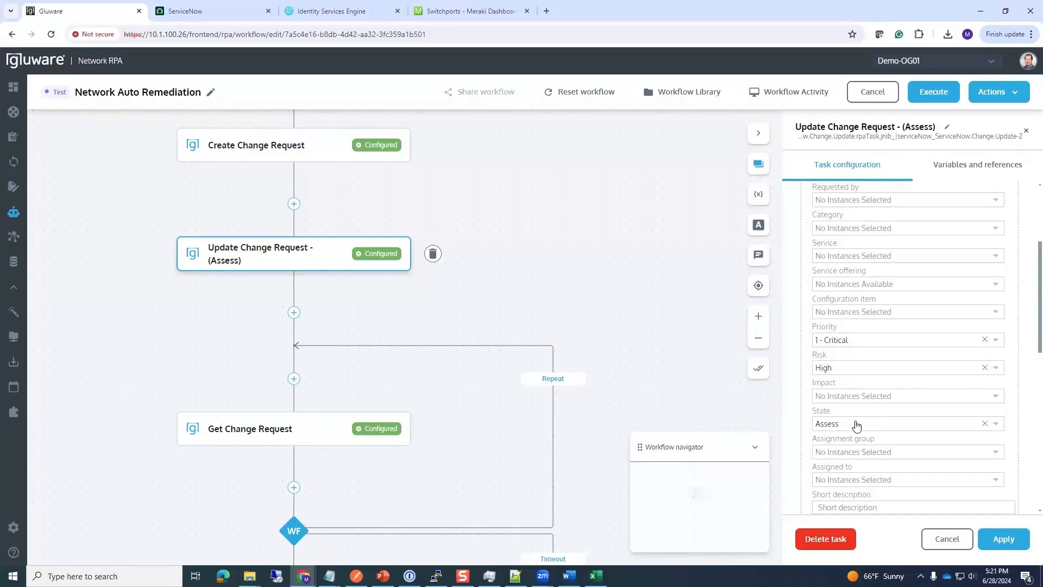
left_click_drag(492, 305, 475, 291)
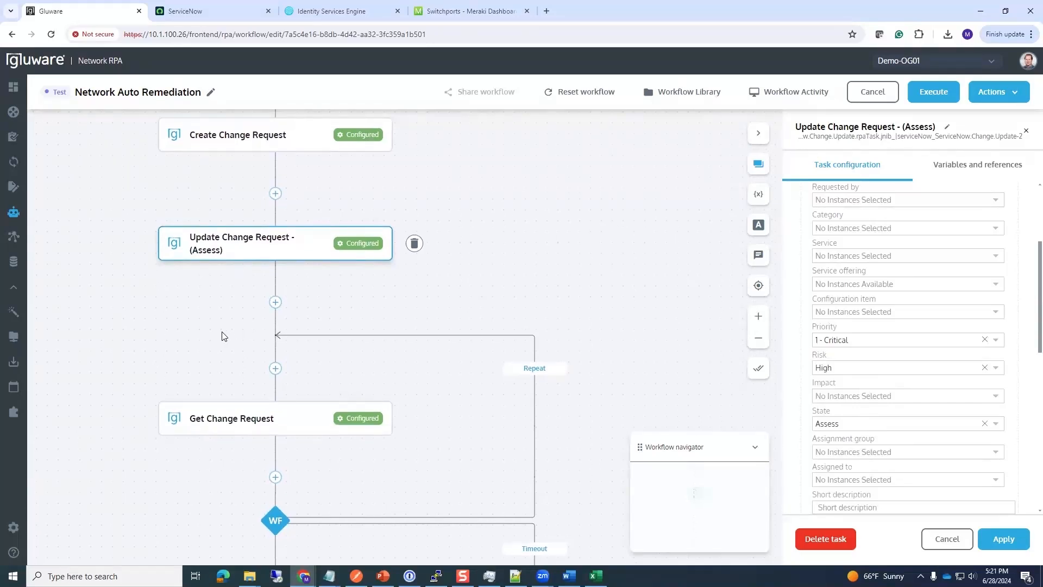
left_click_drag(215, 342, 226, 279)
Step: Inspect Get Change Request's changeStatus and approval variables, approval sourced from {{taskResponse.approval.value}}
left_click(227, 353)
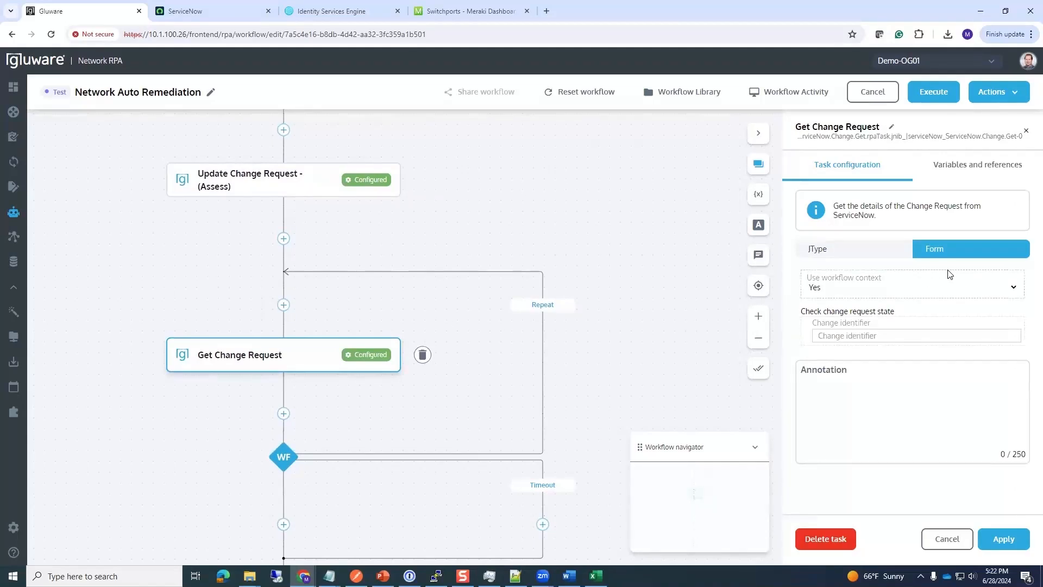
left_click(959, 173)
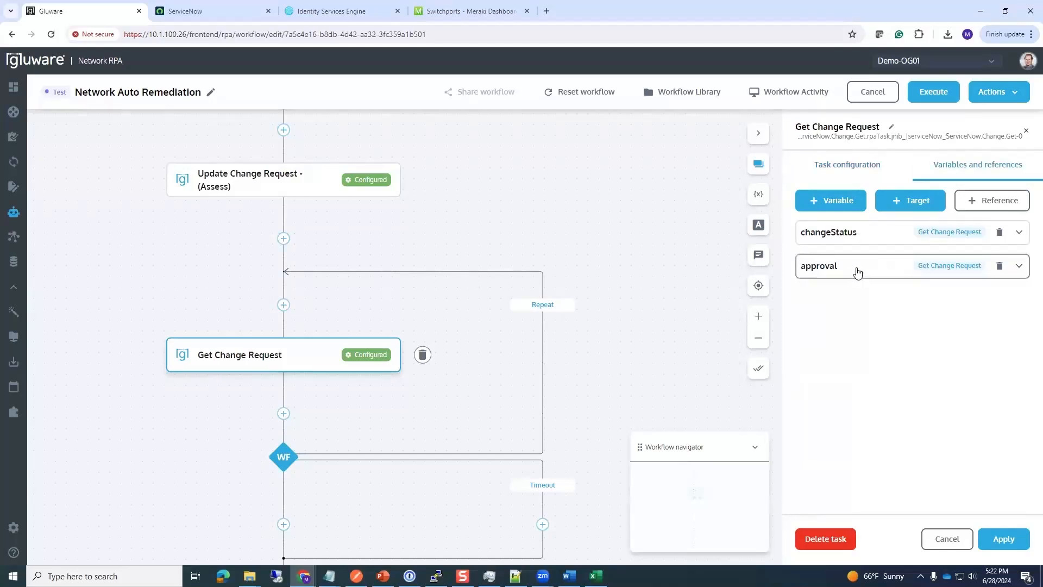
left_click(1019, 268)
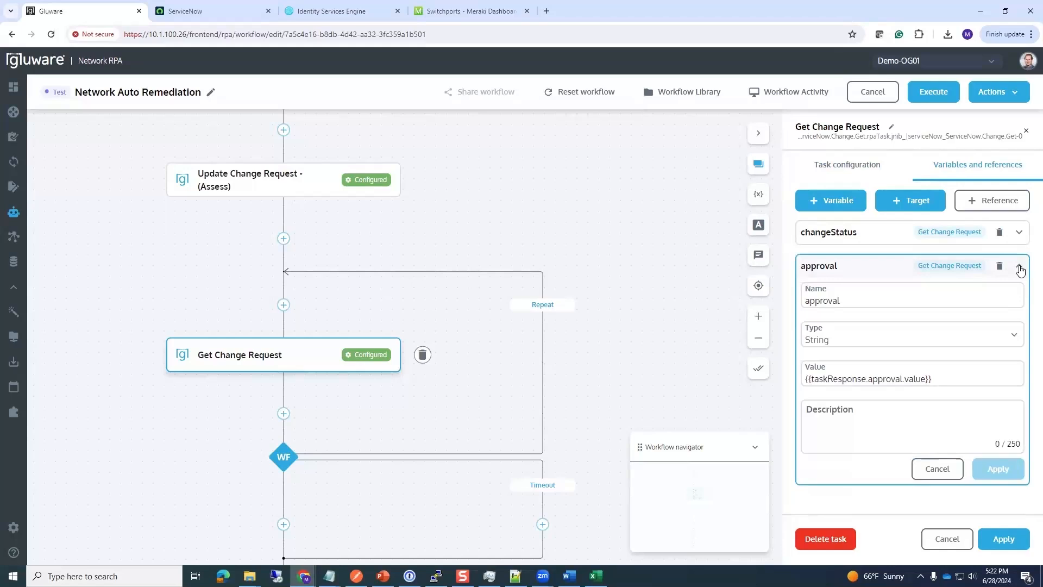
left_click(1020, 269)
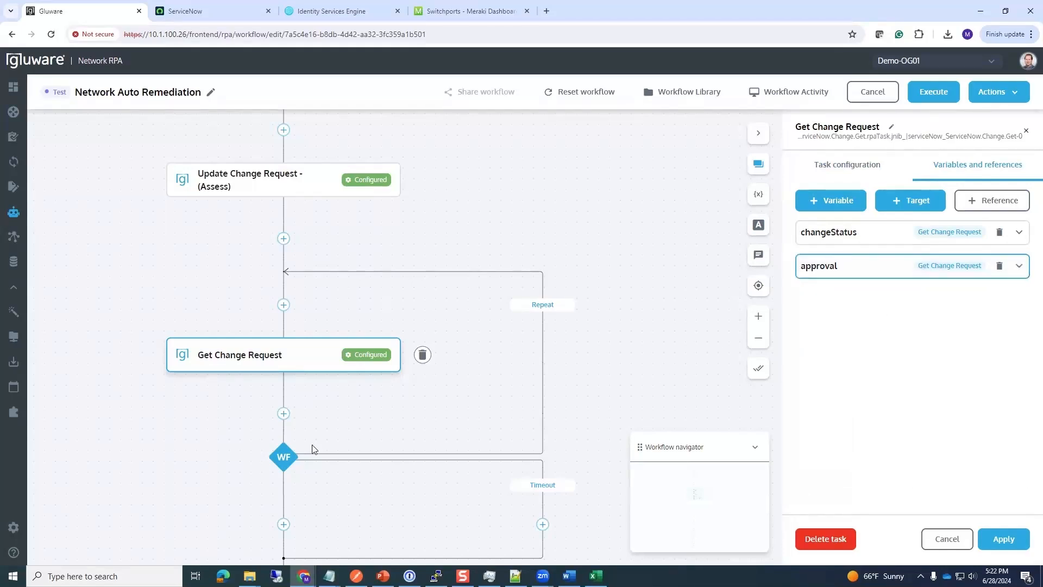
Step: Review the Wait for step: approval equal approved, checked every 1 minute, stopping after 30 minutes
left_click(281, 459)
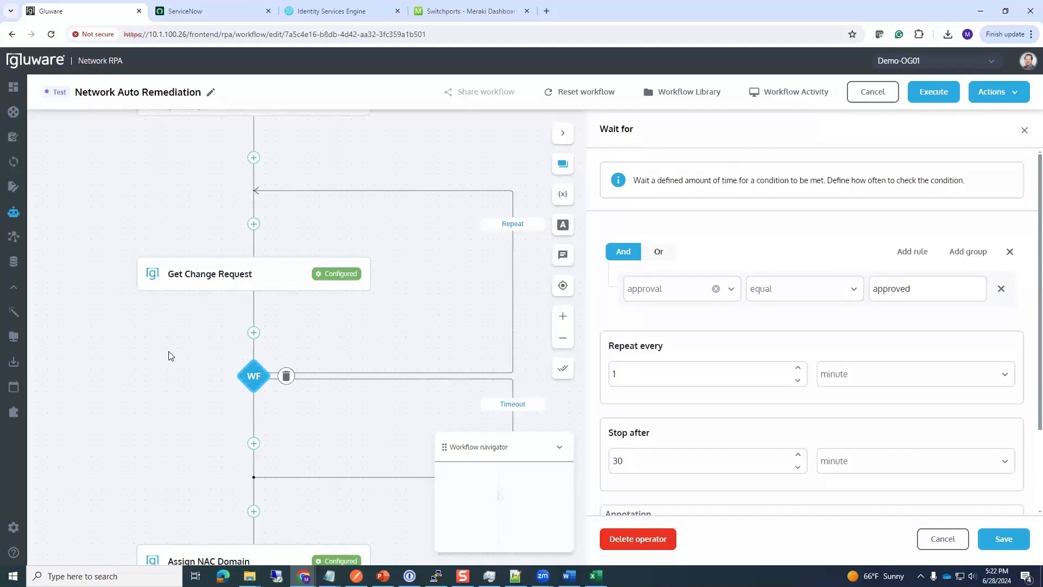
left_click_drag(209, 428, 200, 347)
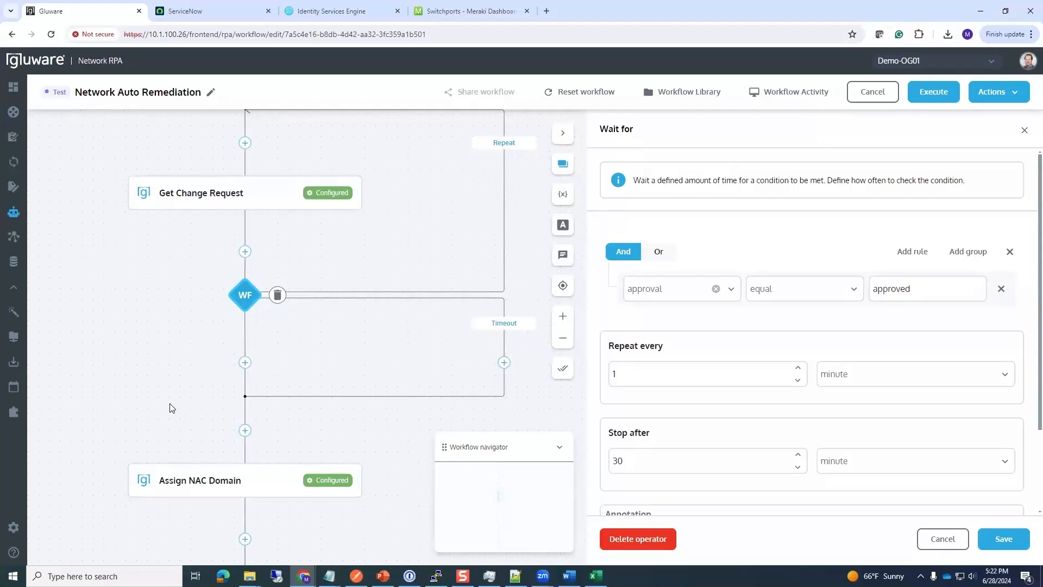
left_click_drag(138, 346, 149, 381)
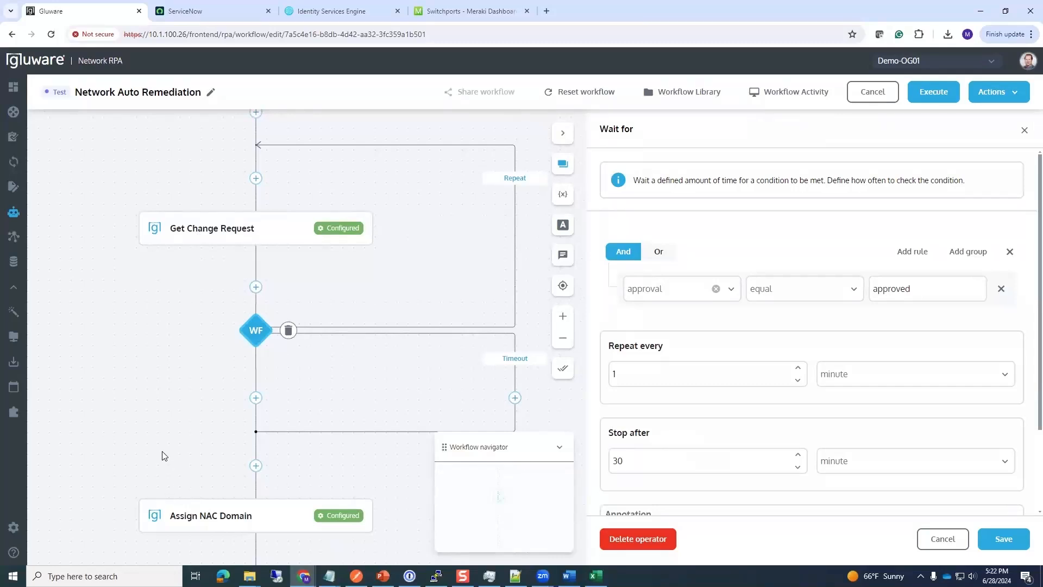
left_click_drag(164, 455, 164, 361)
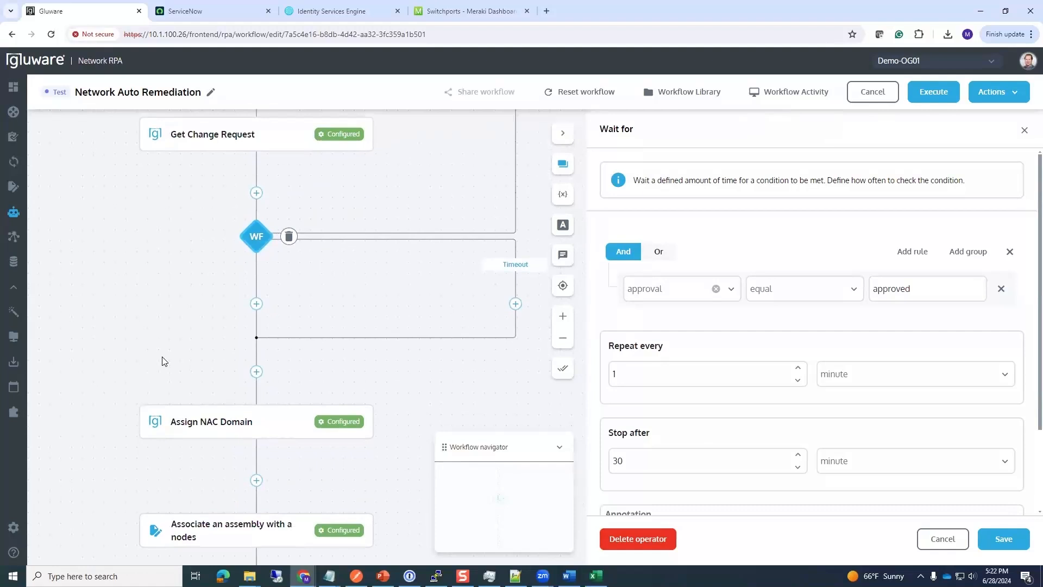
scroll(117, 353, "down", 5)
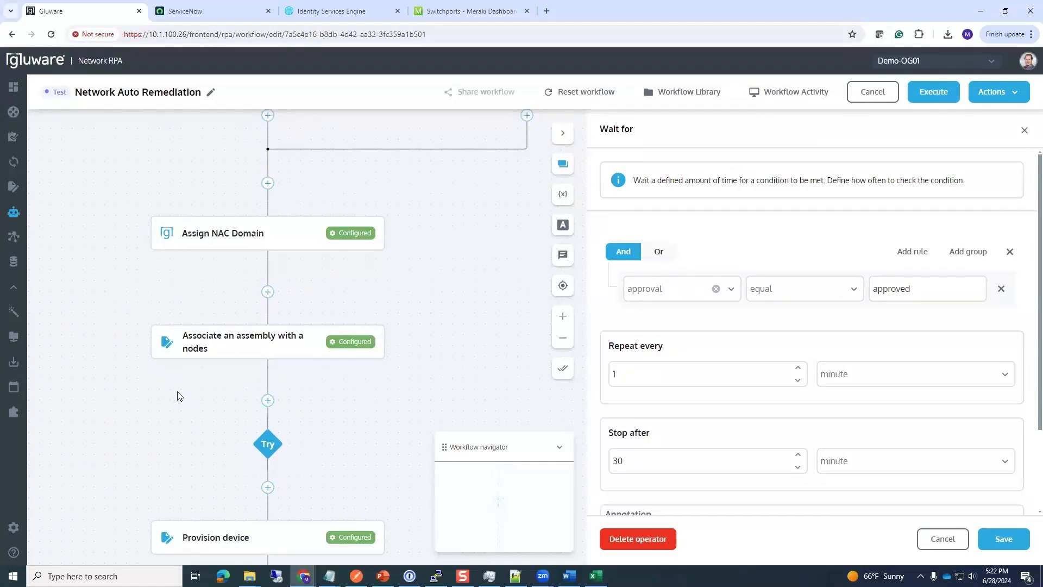
Step: Open and scroll through the Associate an assembly with a nodes task settings
left_click(238, 352)
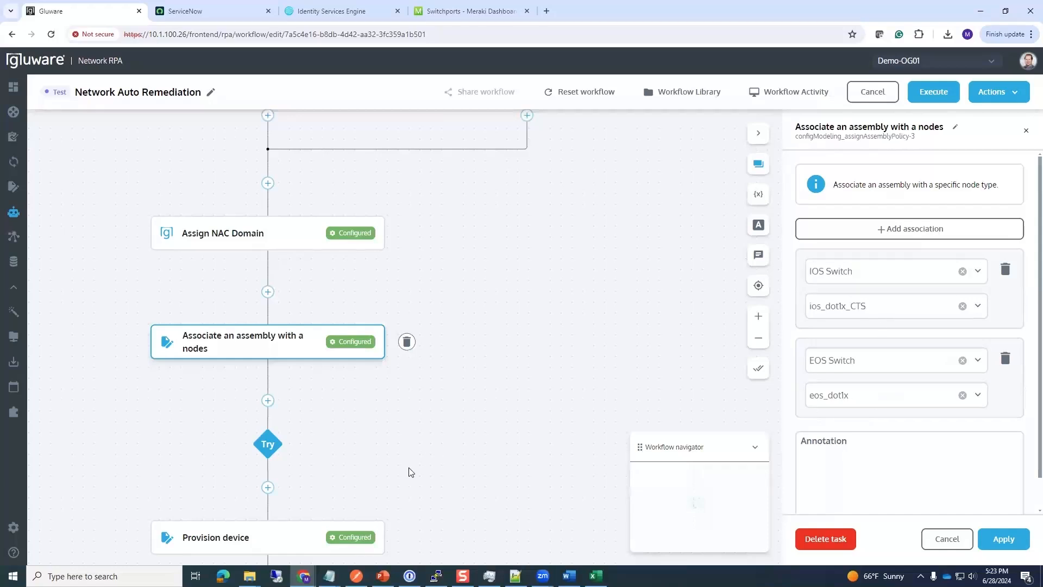
scroll(411, 472, "down", 4)
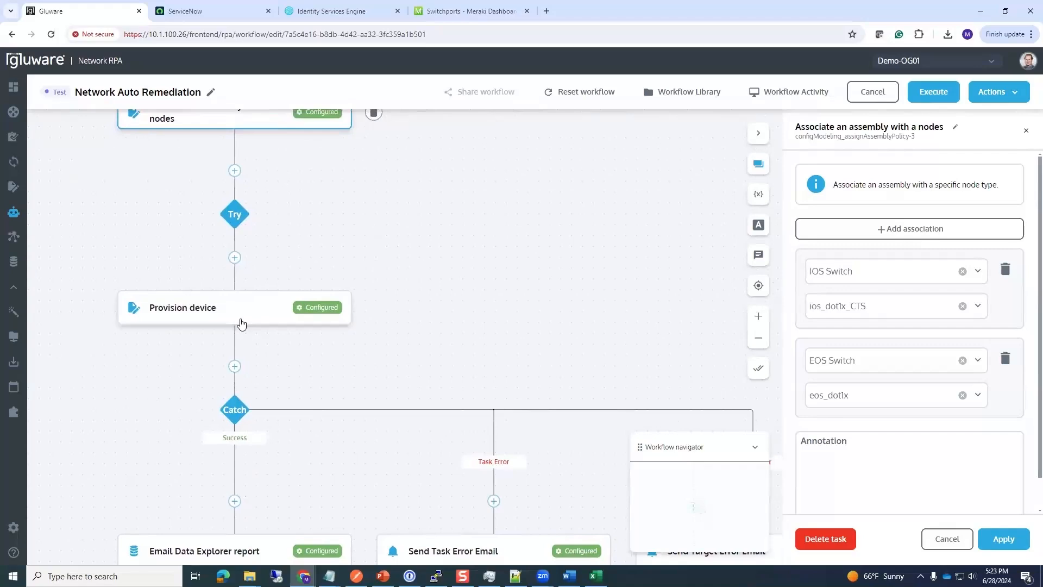
scroll(169, 386, "down", 3)
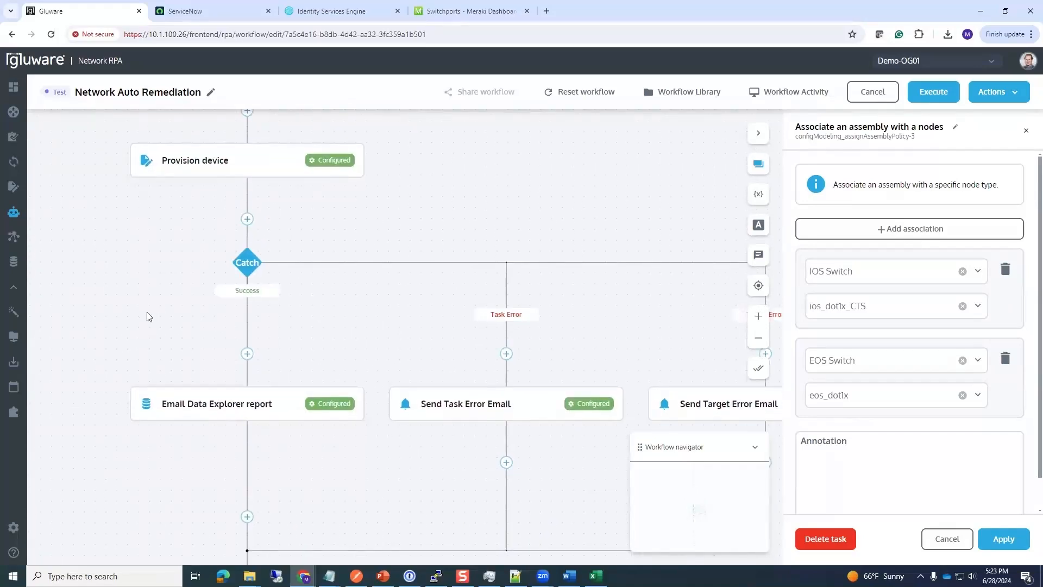
scroll(150, 317, "down", 5)
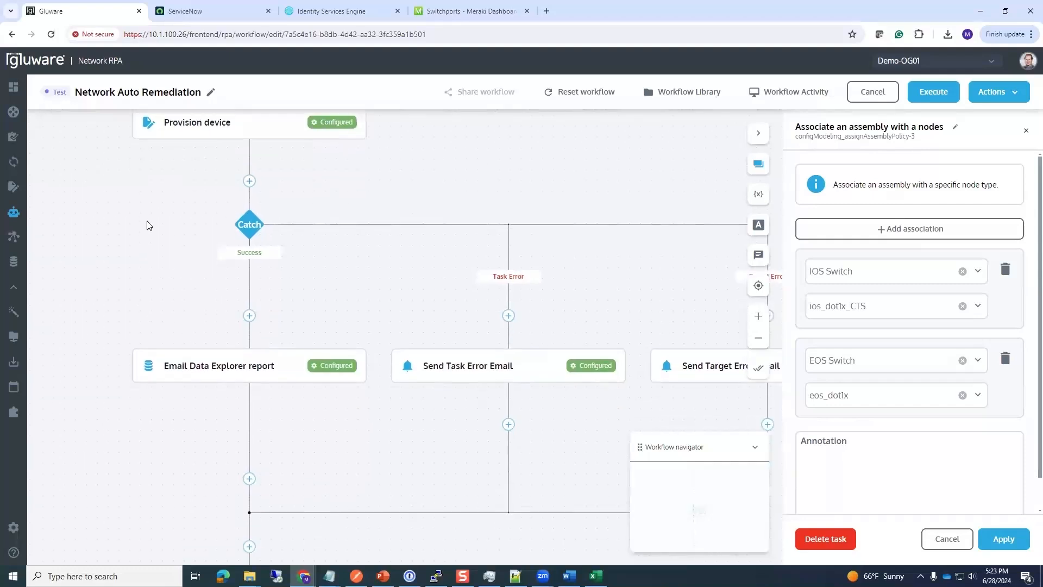
scroll(191, 414, "down", 1)
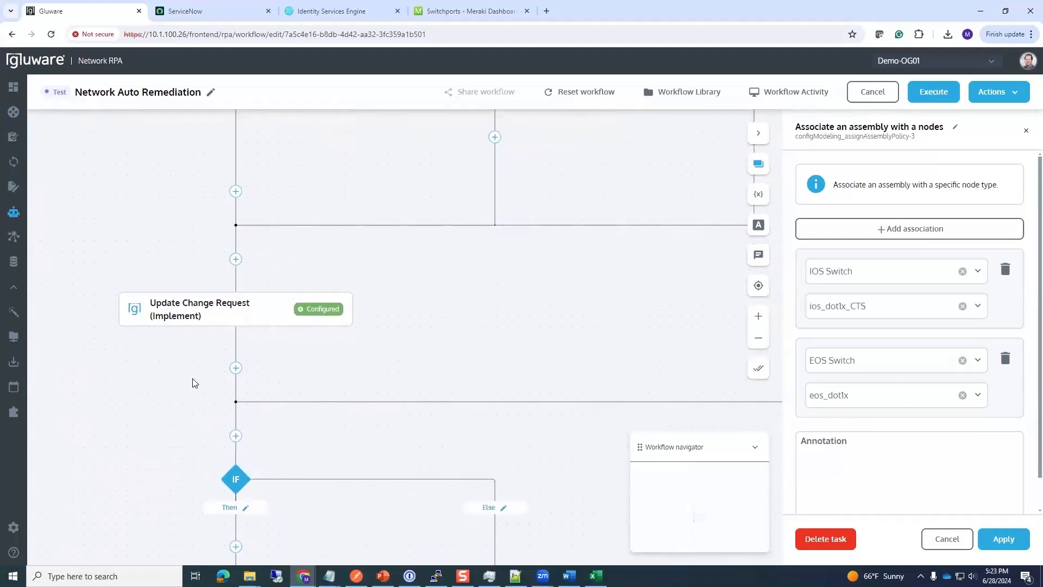
Step: Review Update Change Request (Implement): state Implement, description 'Change has been implemented by Gluware'
left_click(213, 319)
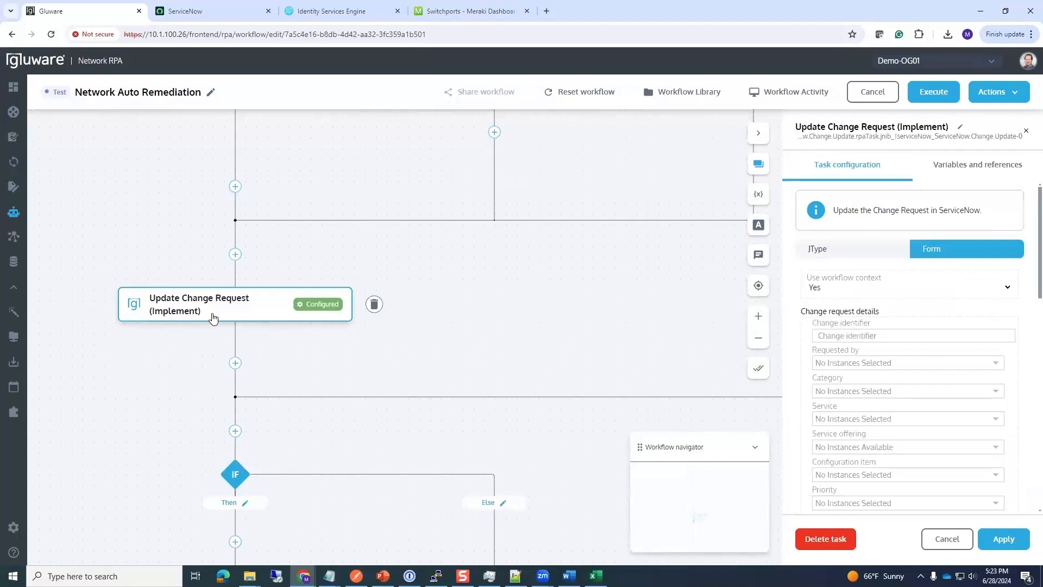
scroll(832, 374, "down", 5)
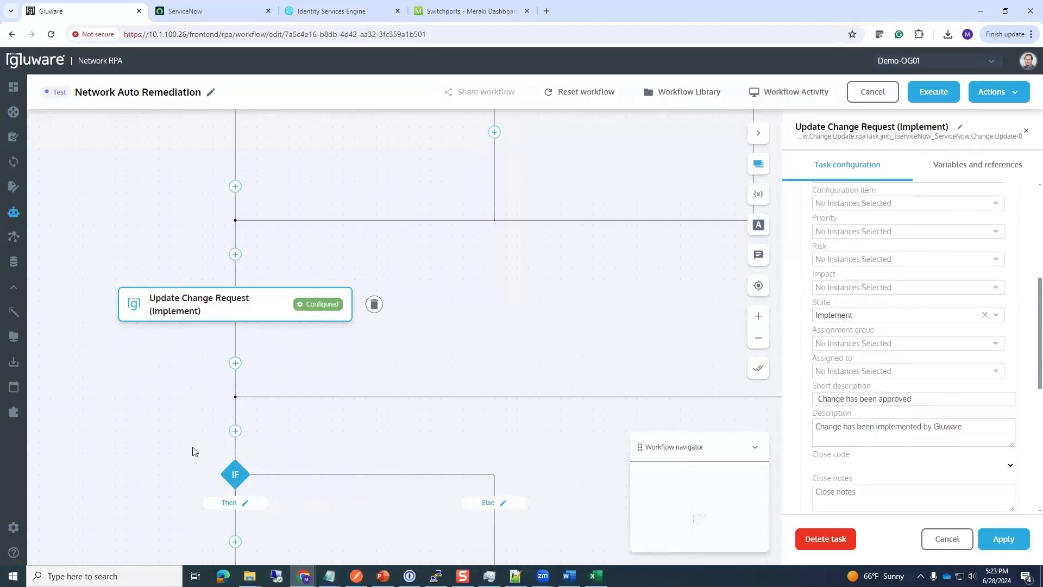
scroll(184, 347, "down", 5)
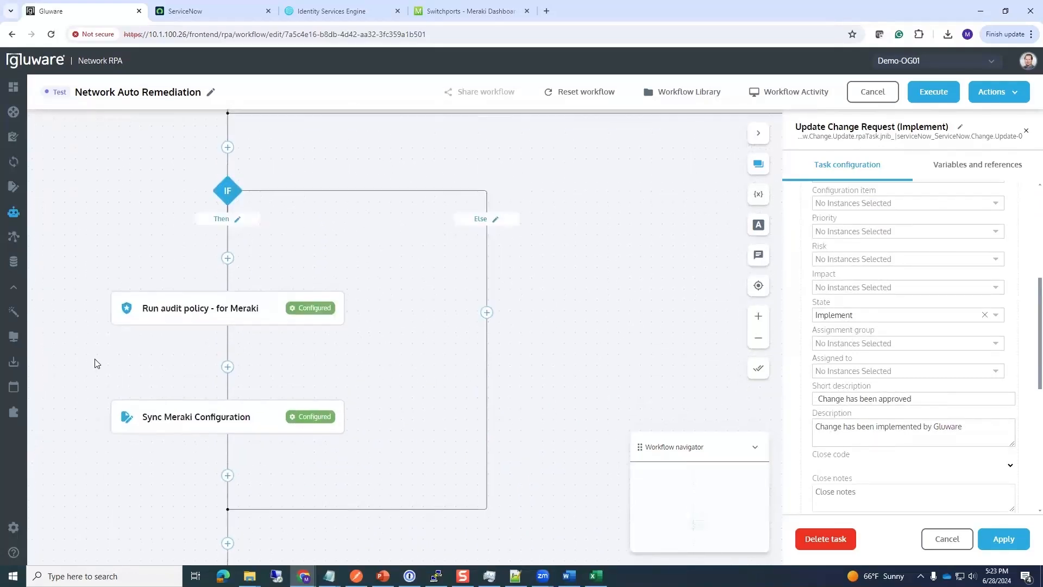
scroll(94, 363, "down", 2)
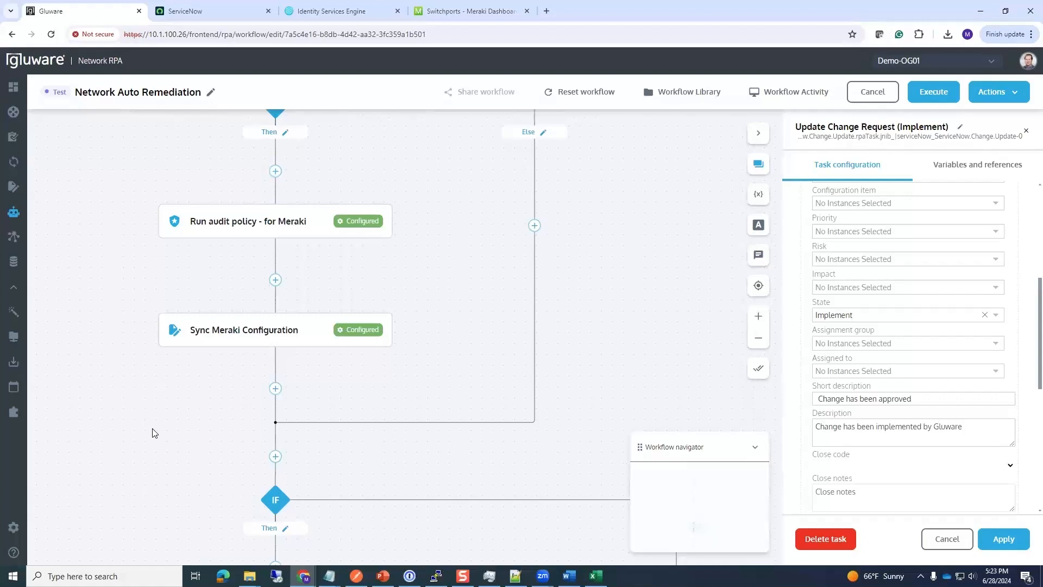
scroll(163, 418, "down", 4)
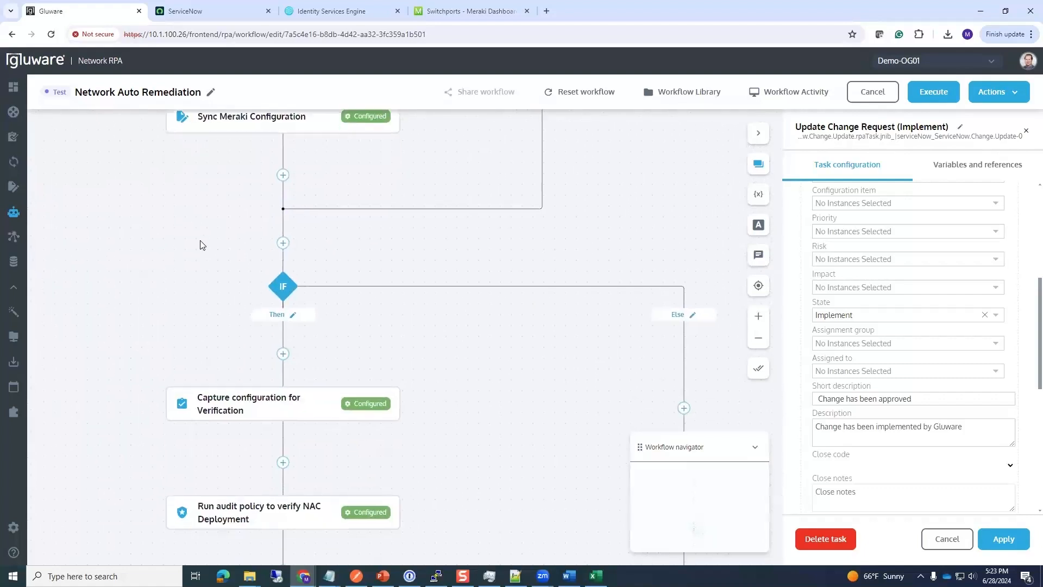
scroll(200, 242, "down", 2)
scroll(148, 279, "down", 3)
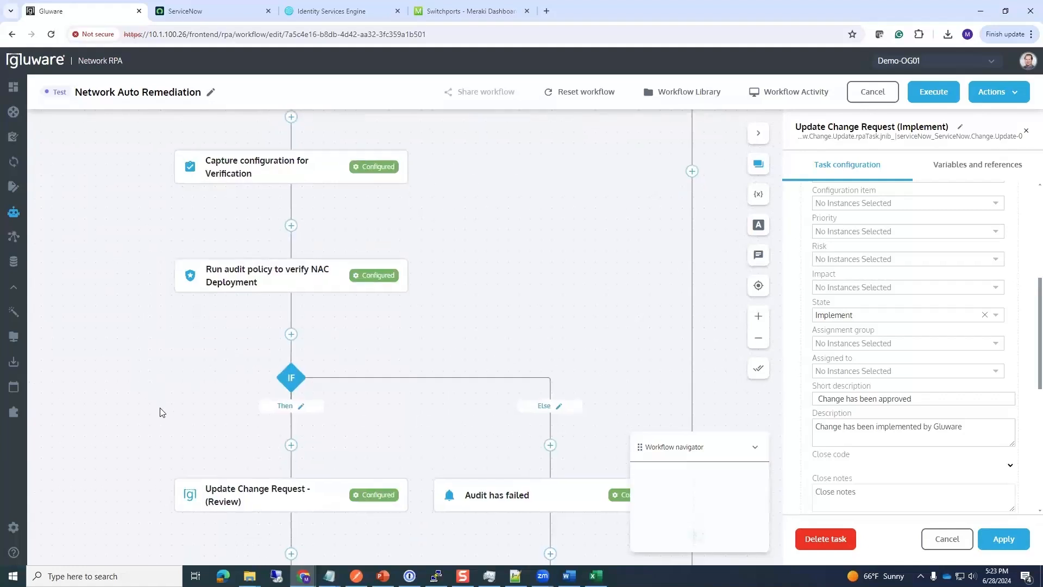
scroll(165, 347, "down", 2)
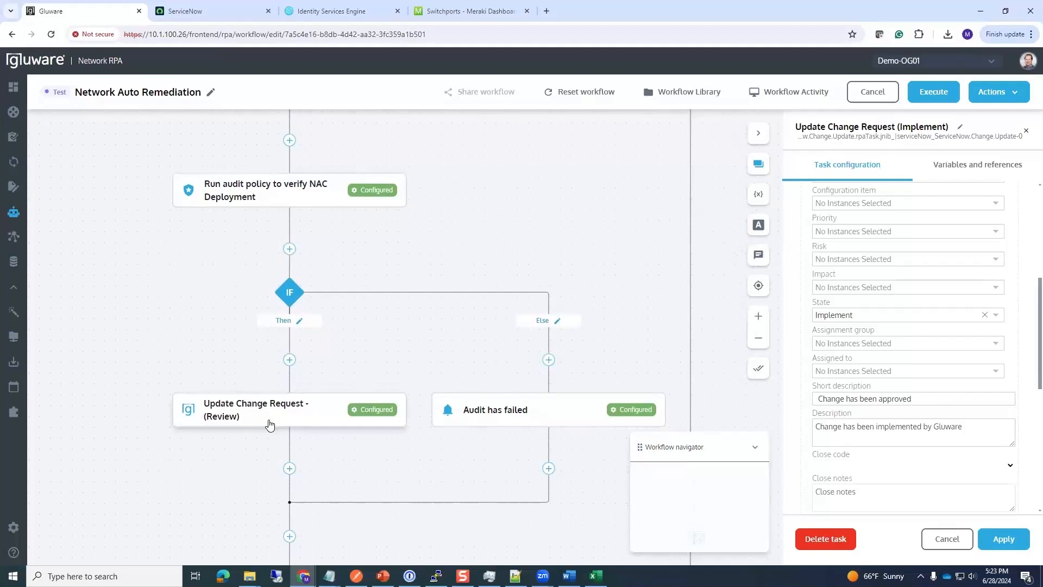
Step: Review the Update Change Request - (Review) and Remove workflow context data step settings
left_click(270, 423)
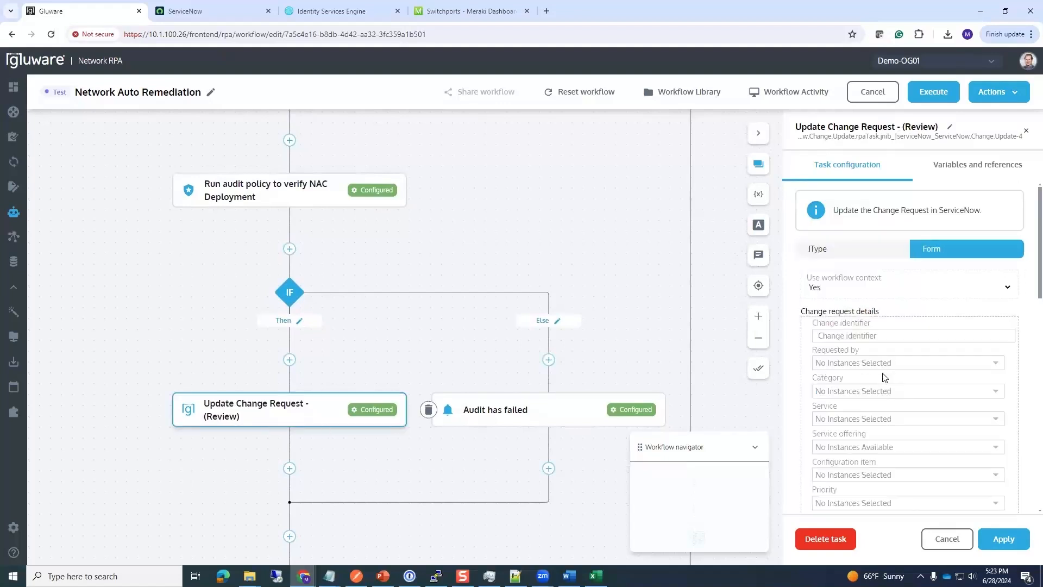
scroll(874, 405, "down", 3)
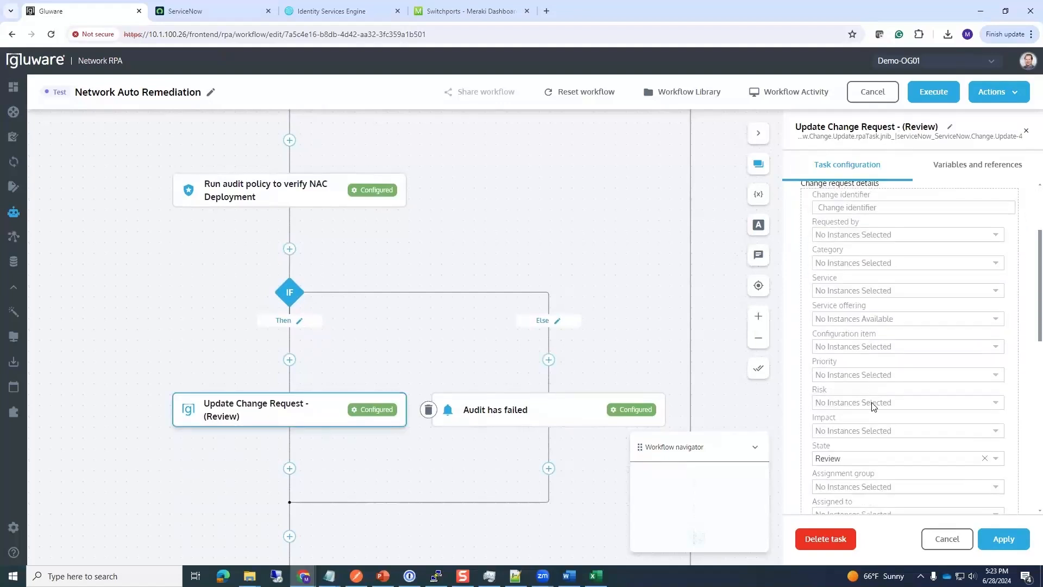
scroll(873, 404, "down", 3)
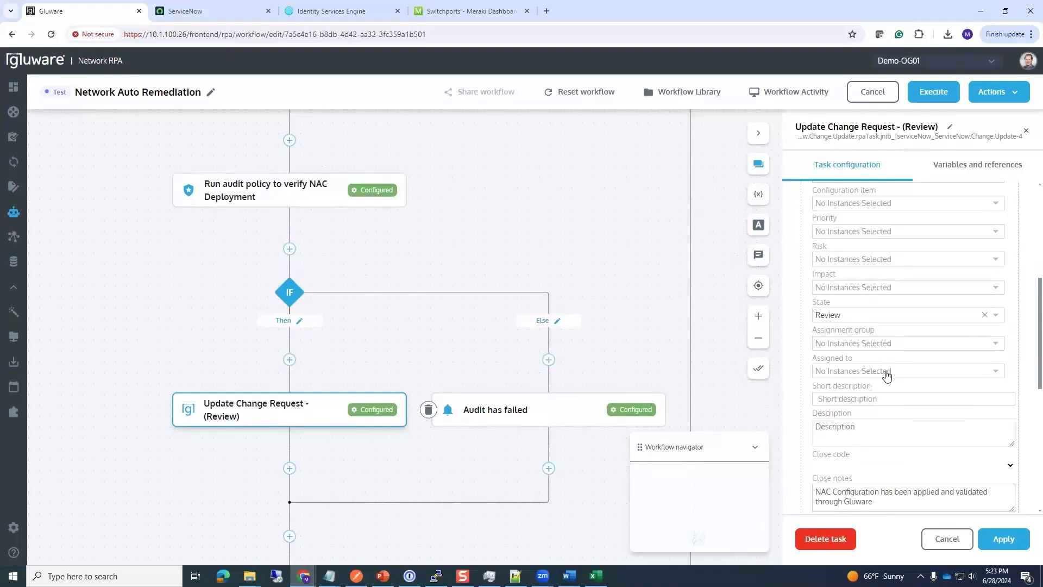
scroll(887, 378, "down", 1)
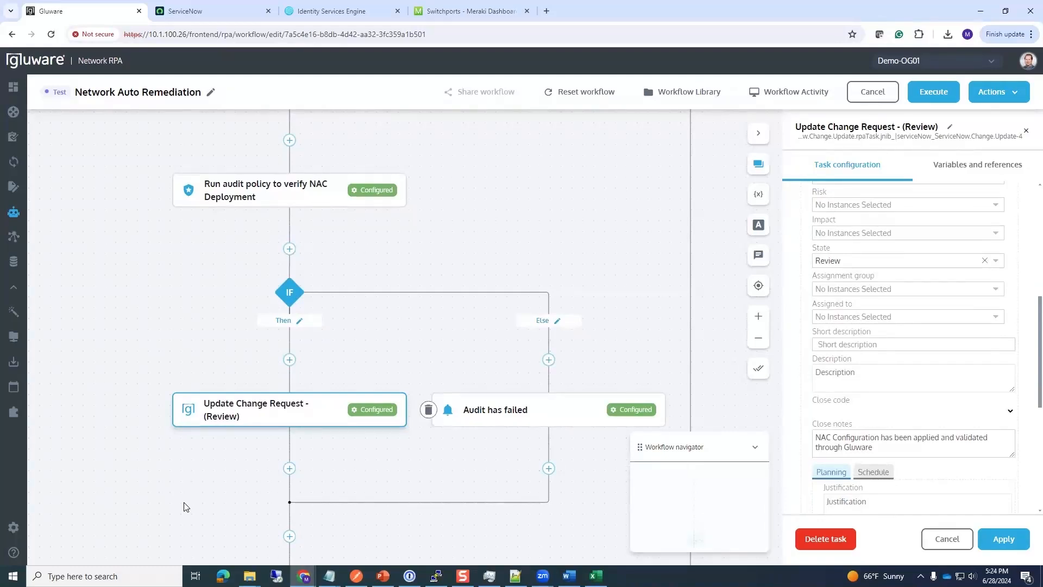
scroll(190, 494, "down", 3)
scroll(169, 402, "down", 3)
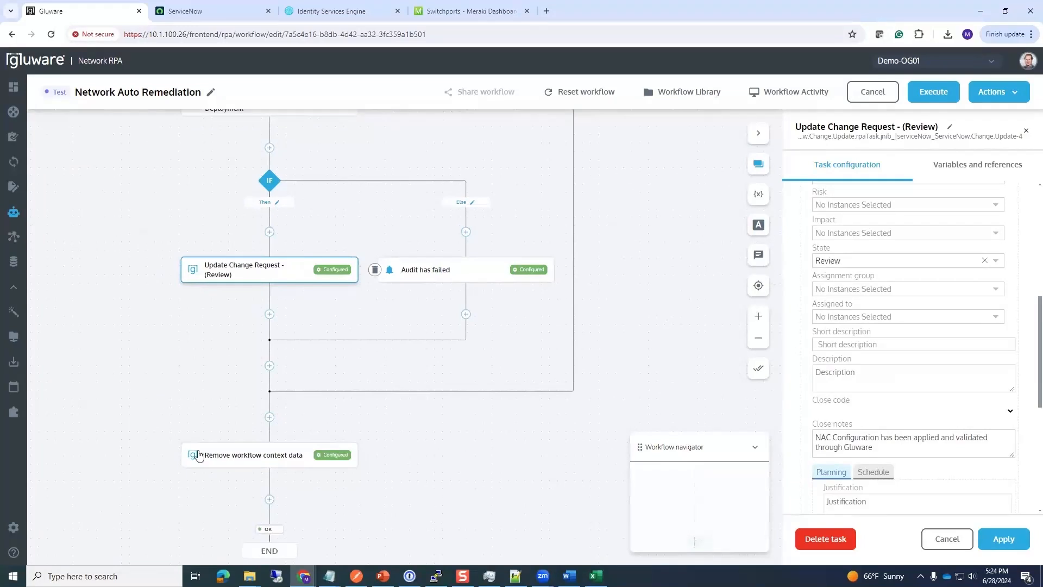
left_click(236, 462)
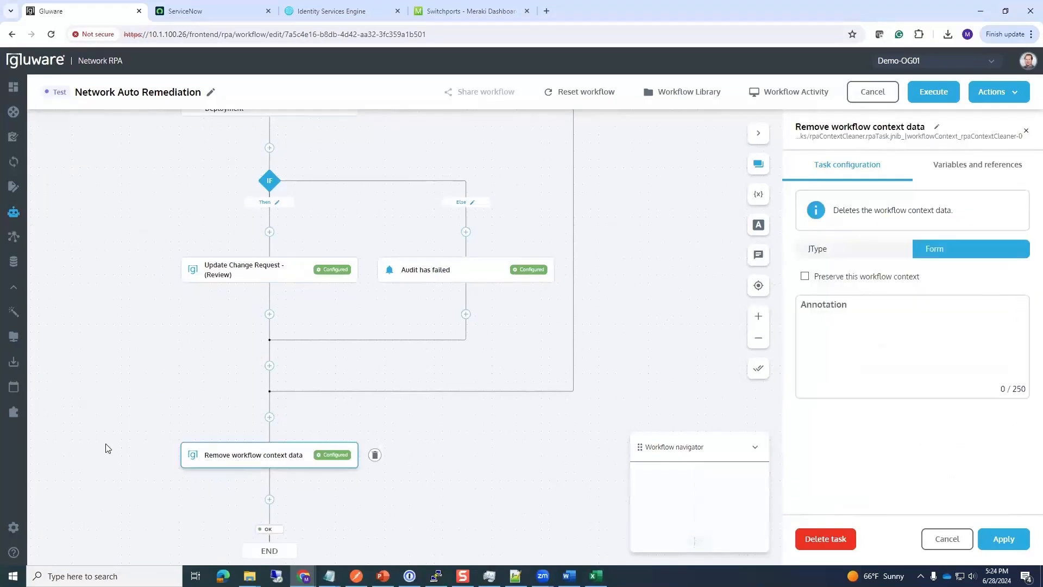
left_click_drag(118, 370, 156, 407)
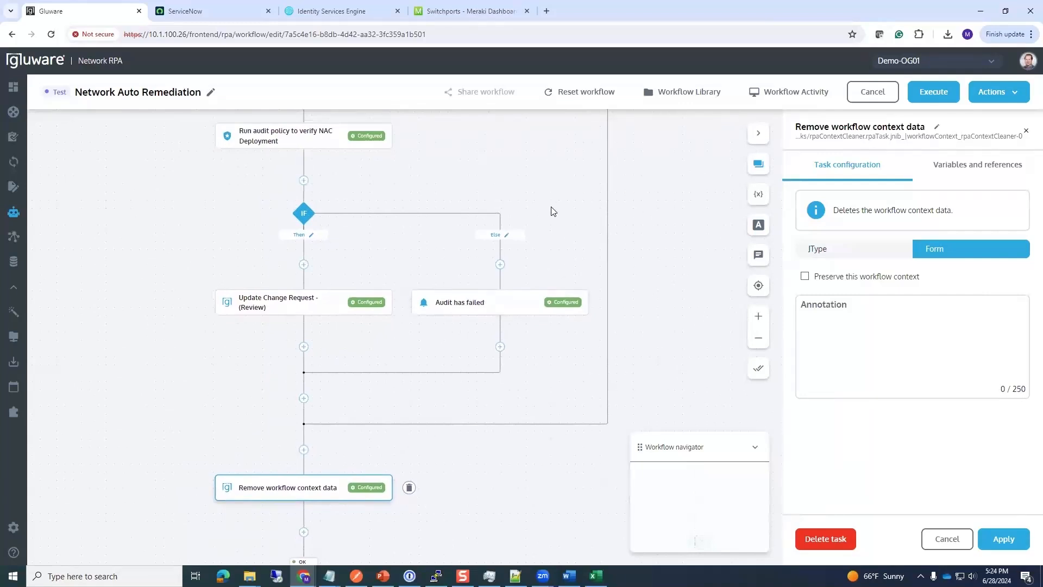
Step: Execute the Network Auto Remediation workflow and confirm starting a new run
left_click(932, 91)
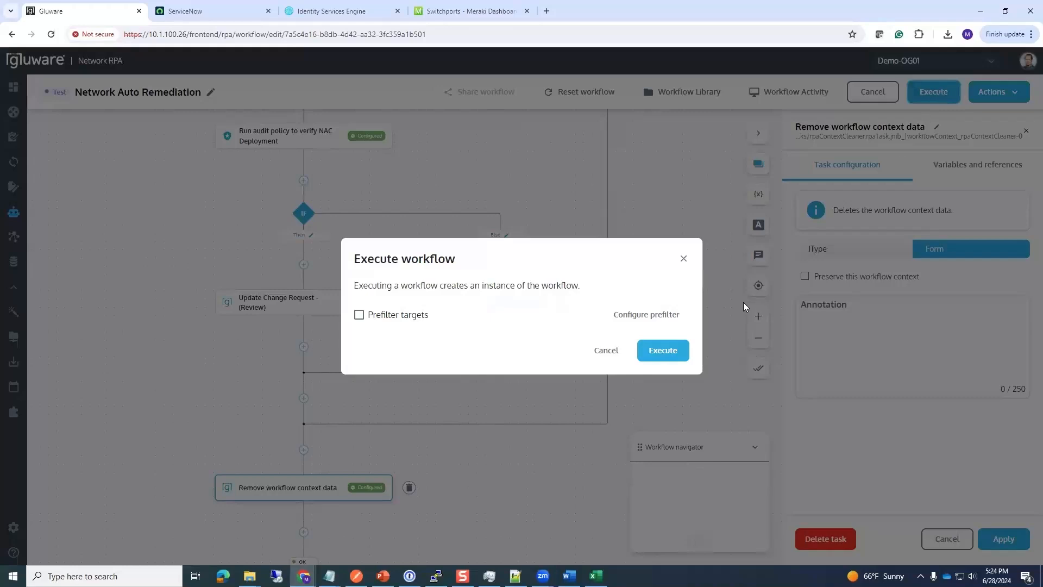
left_click(676, 347)
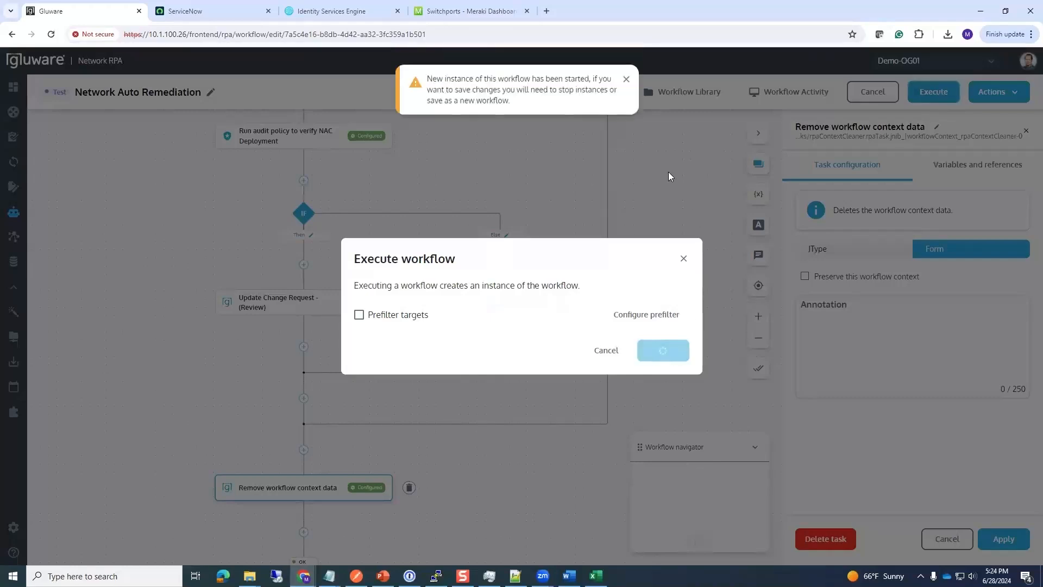
left_click(573, 344)
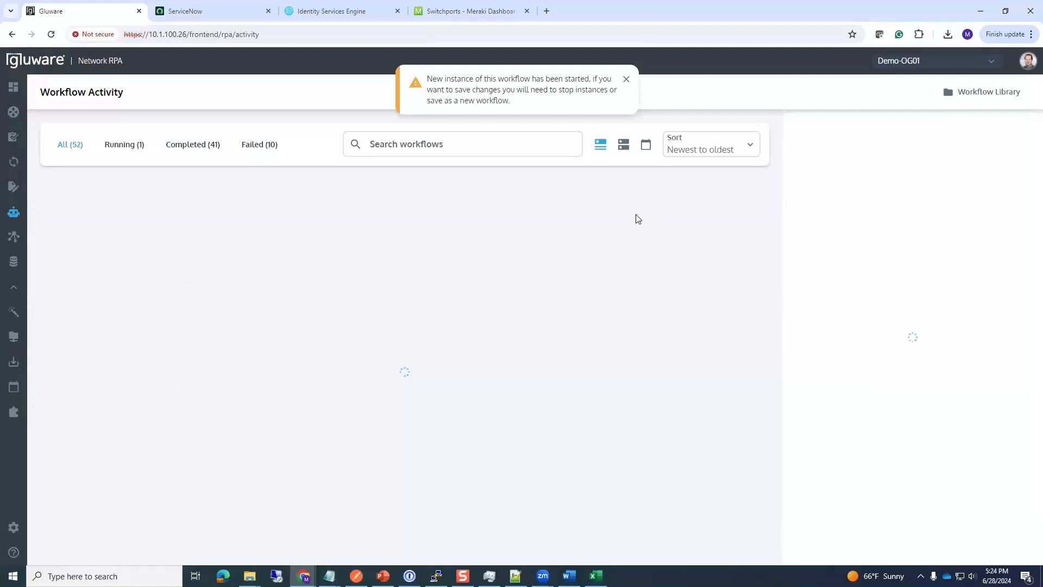
Step: Move all 20 available targets into the blocked run's selected targets and save them
left_click(627, 80)
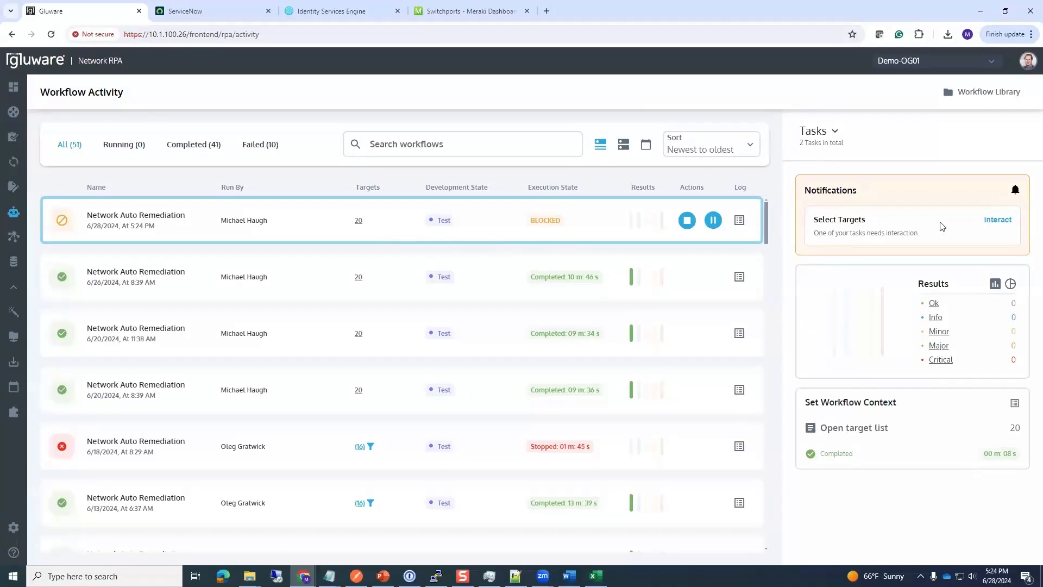
left_click(998, 220)
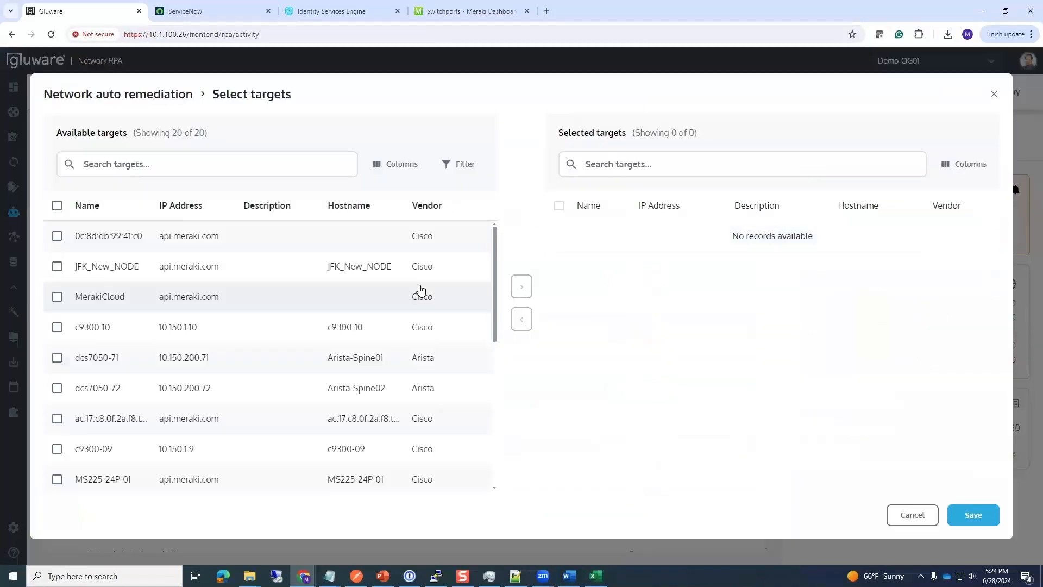
left_click(57, 206)
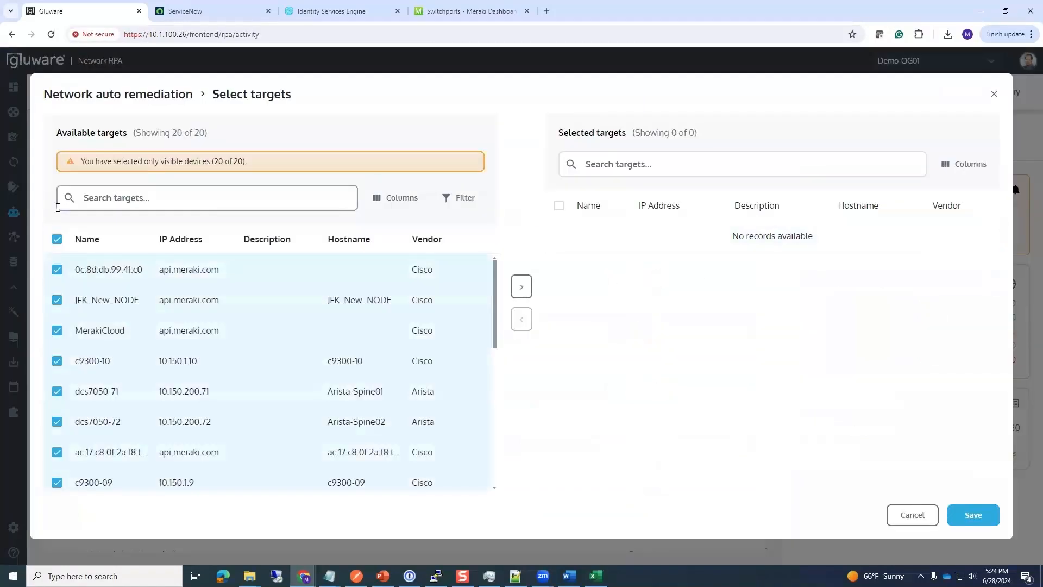
left_click(521, 287)
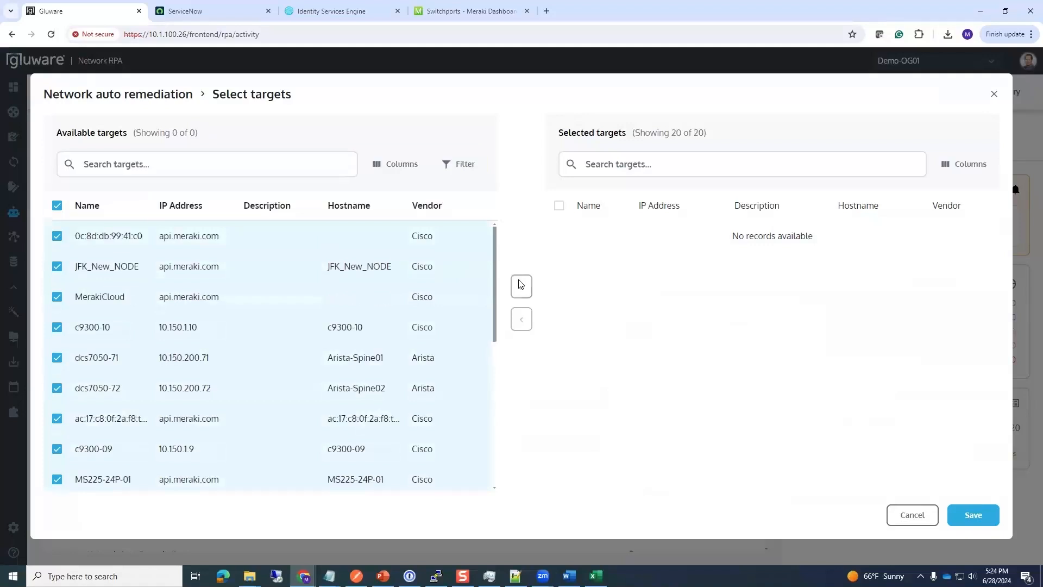
left_click(973, 515)
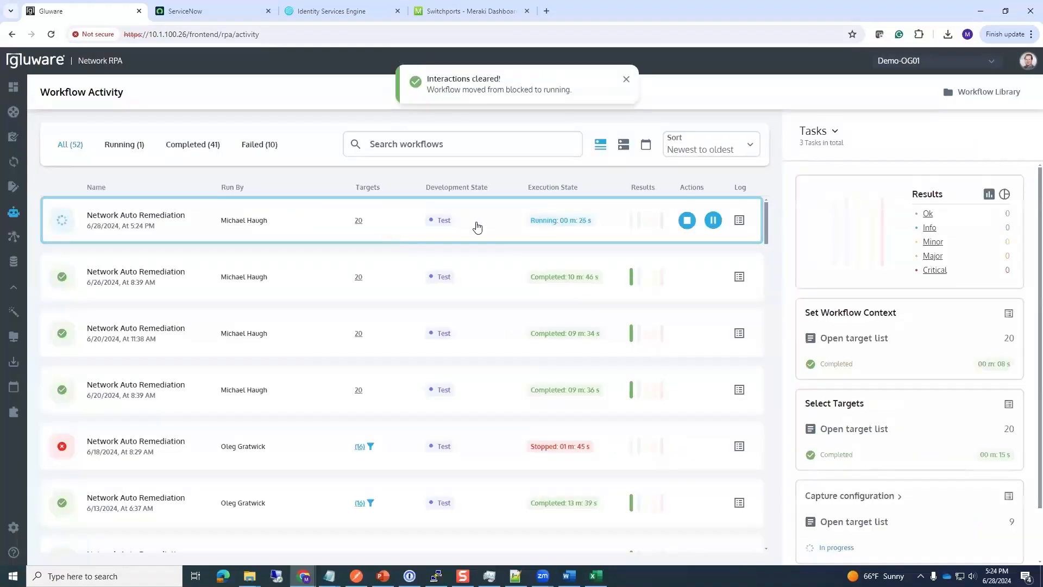
scroll(910, 347, "down", 2)
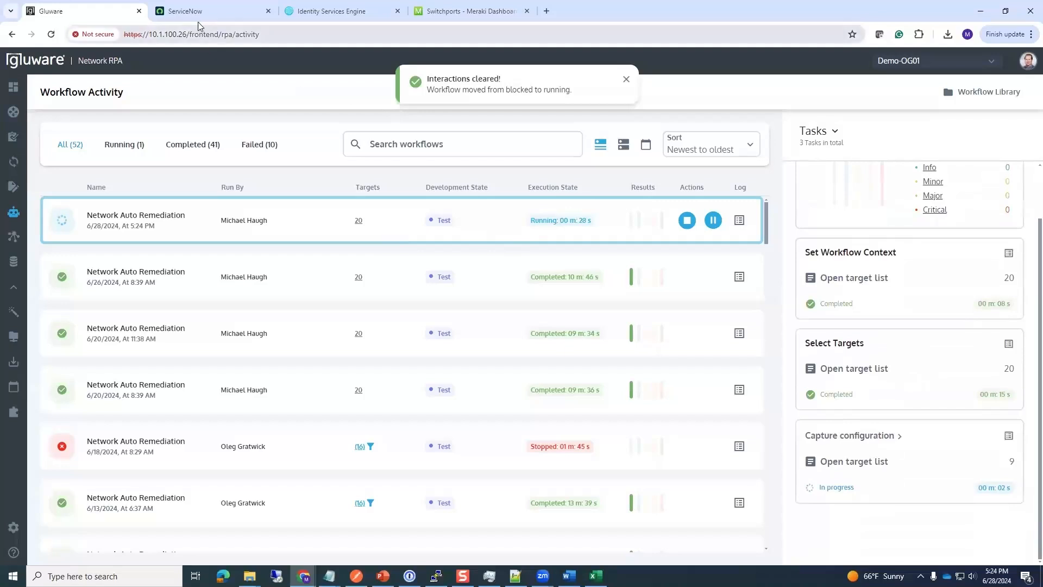
left_click(228, 16)
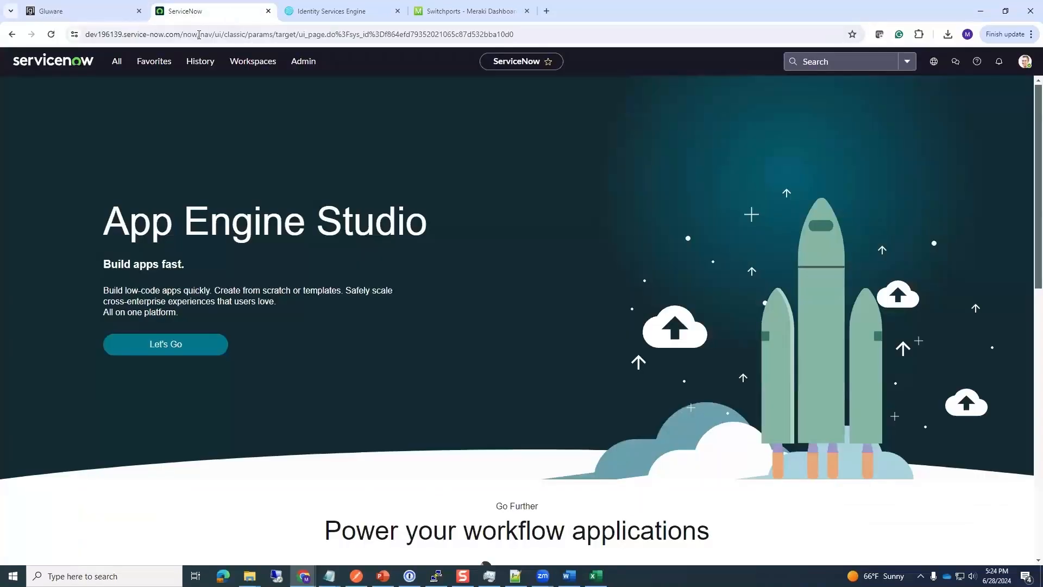
Step: Open the Network Gear list, then the Change - All list, from ServiceNow Favorites
left_click(161, 65)
left_click(130, 149)
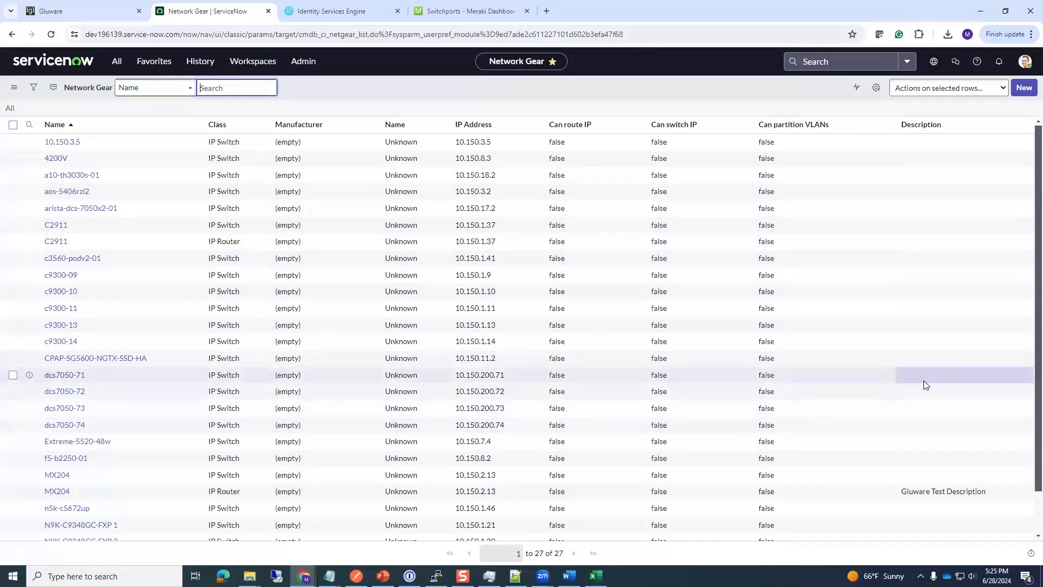
left_click(158, 64)
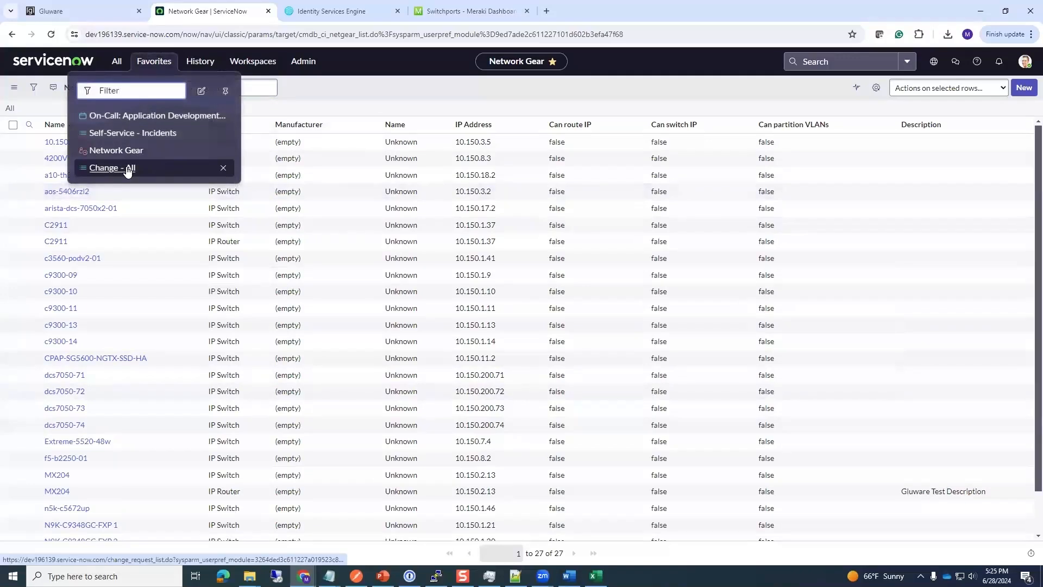
left_click(128, 169)
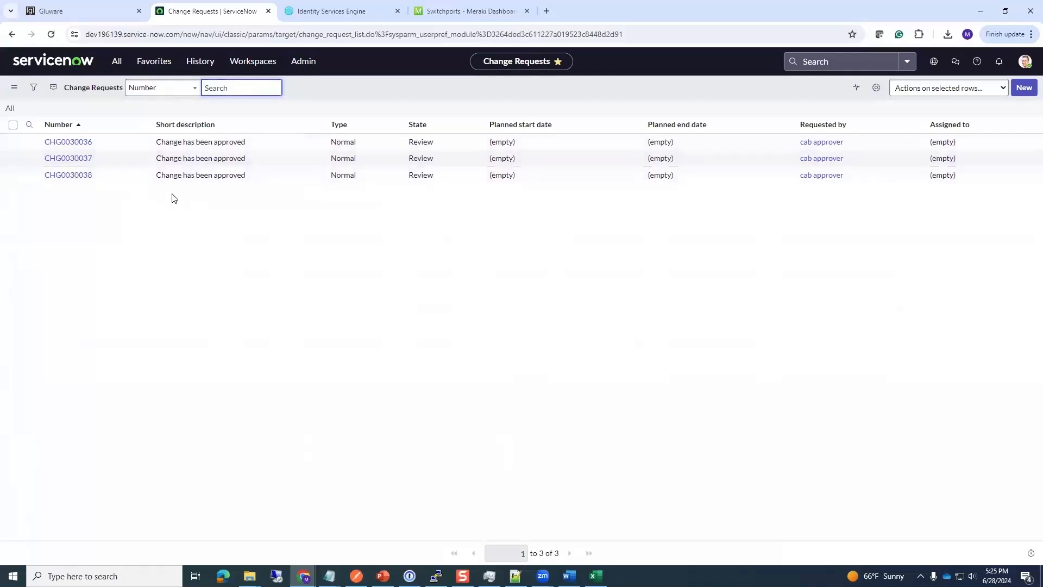
left_click(117, 17)
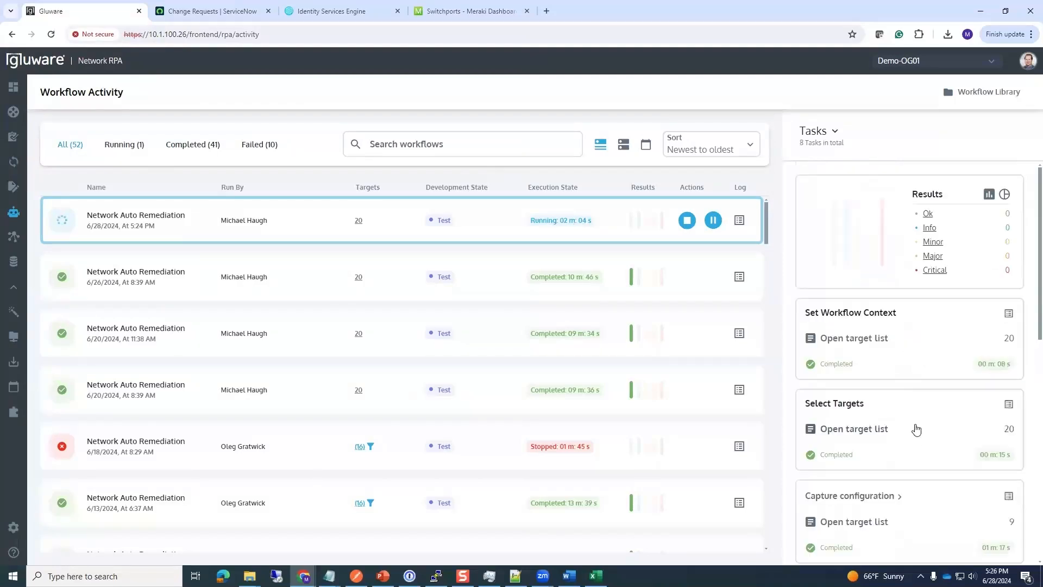
Step: Open Device Manager's Device Explorer listing 35 devices and make its panel shorter
scroll(919, 492, "down", 3)
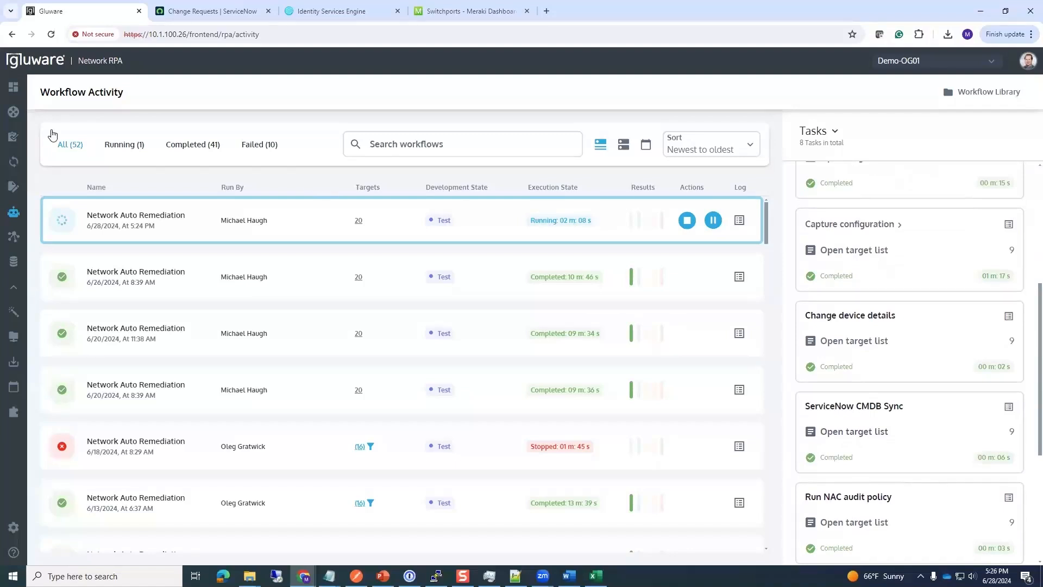
mouse_move(69, 113)
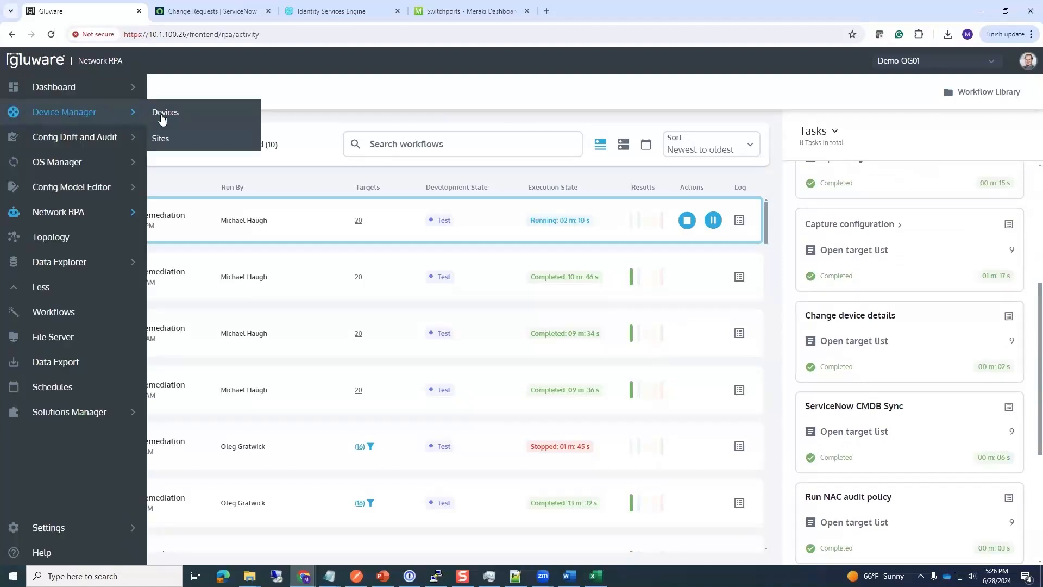
left_click(165, 113)
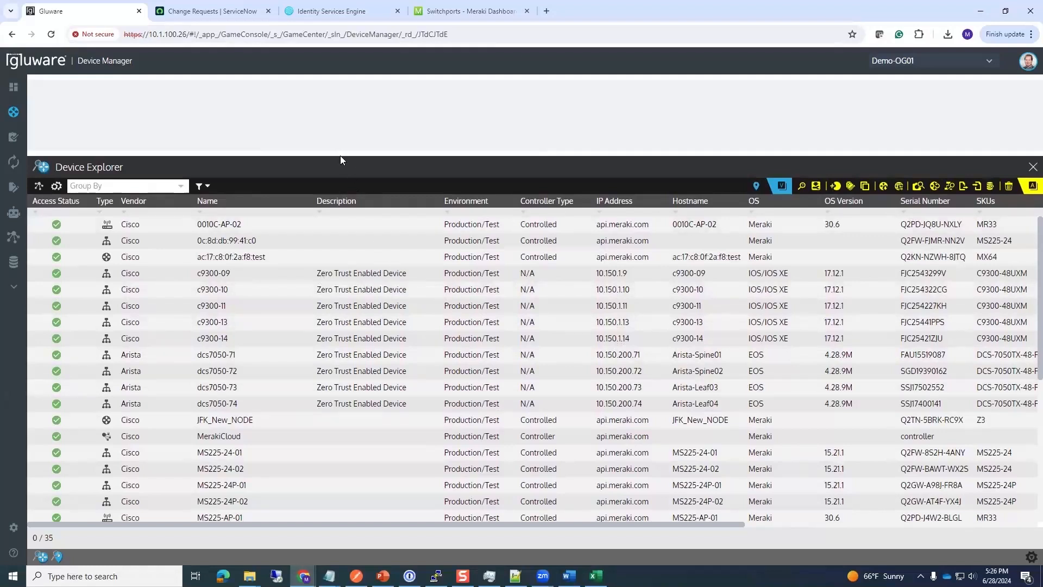
left_click_drag(341, 150, 346, 247)
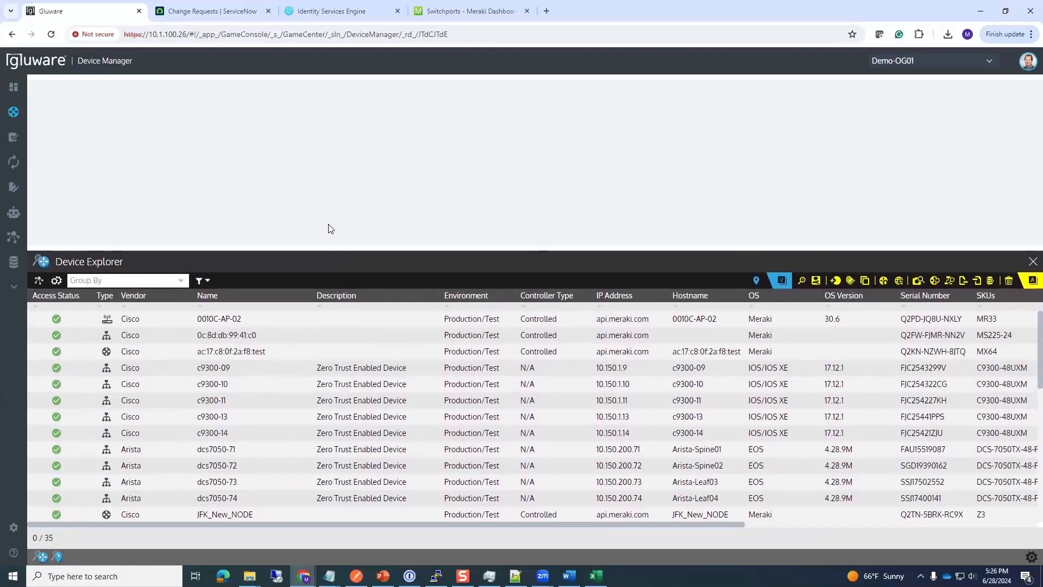
Step: Open ServiceNow's Network Gear records to check the Zero Trust Enabled Device switches
left_click(201, 13)
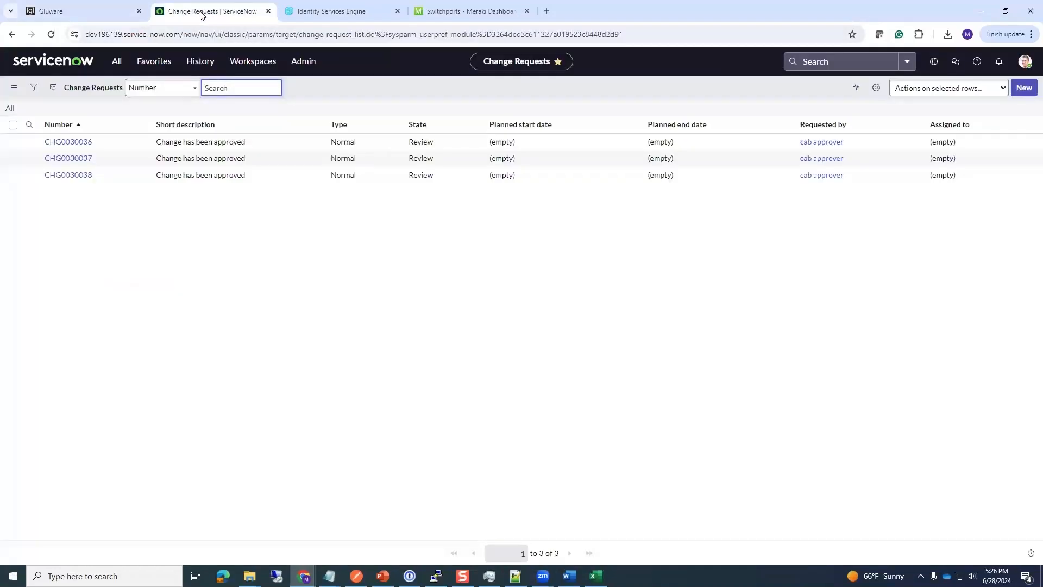
left_click(144, 64)
left_click(101, 150)
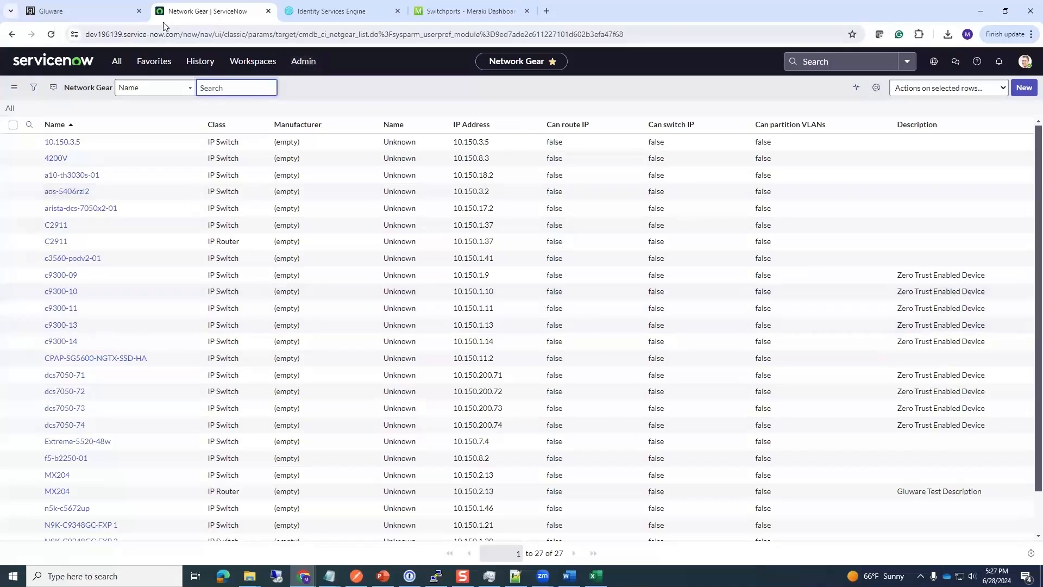
left_click(124, 13)
Step: Open Network RPA's Workflow Activity to see the waiting remediation run
mouse_move(24, 210)
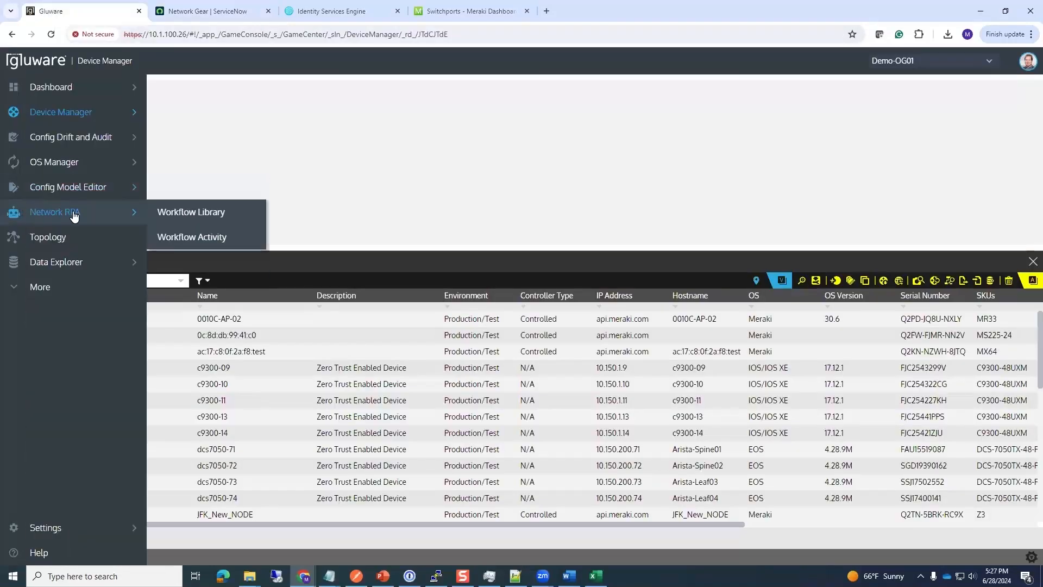
left_click(173, 234)
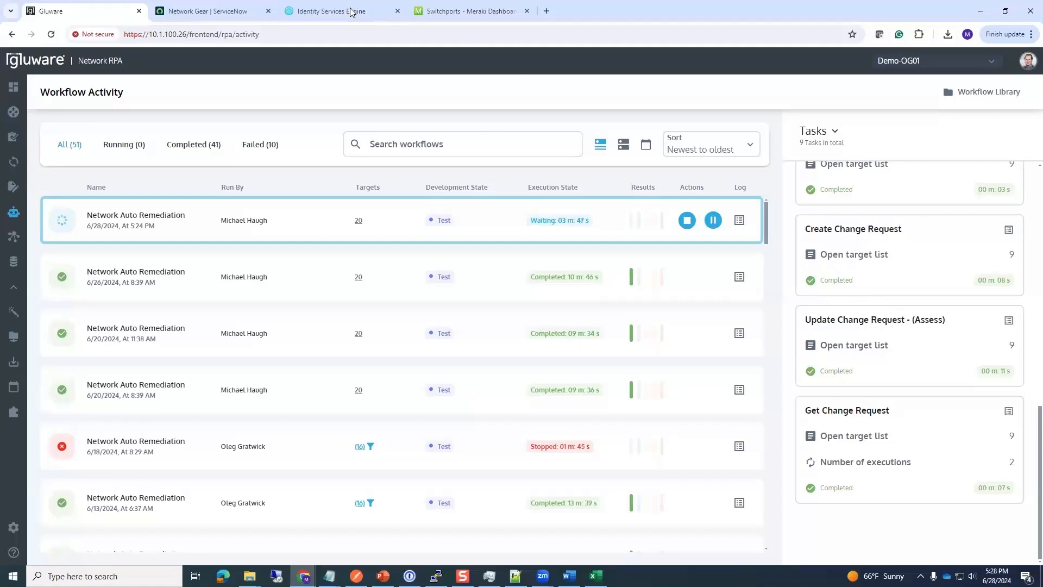
Step: Open change request CHG0030039 from the Change - All favourites list
left_click(204, 18)
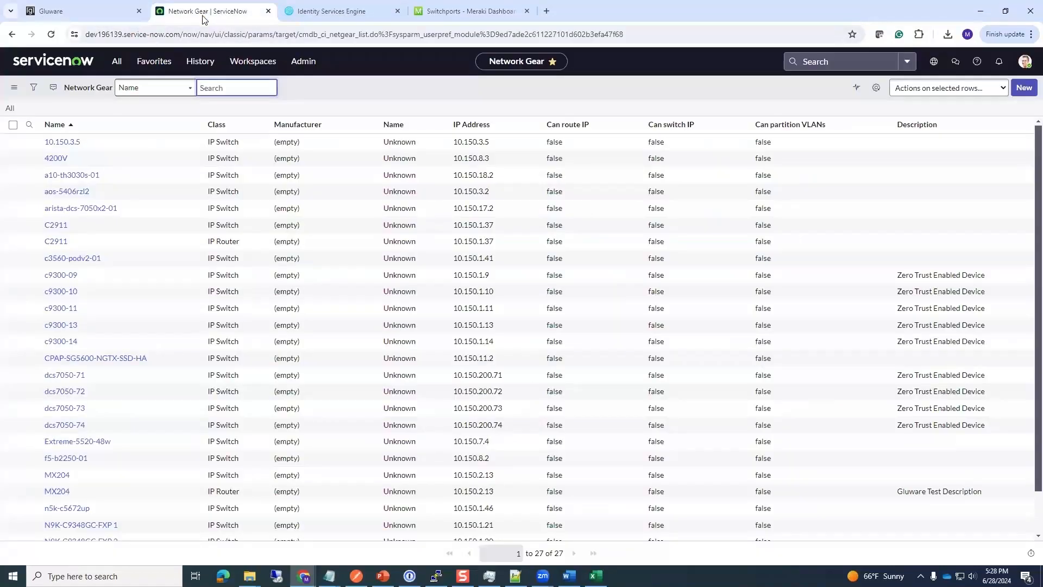
left_click(156, 64)
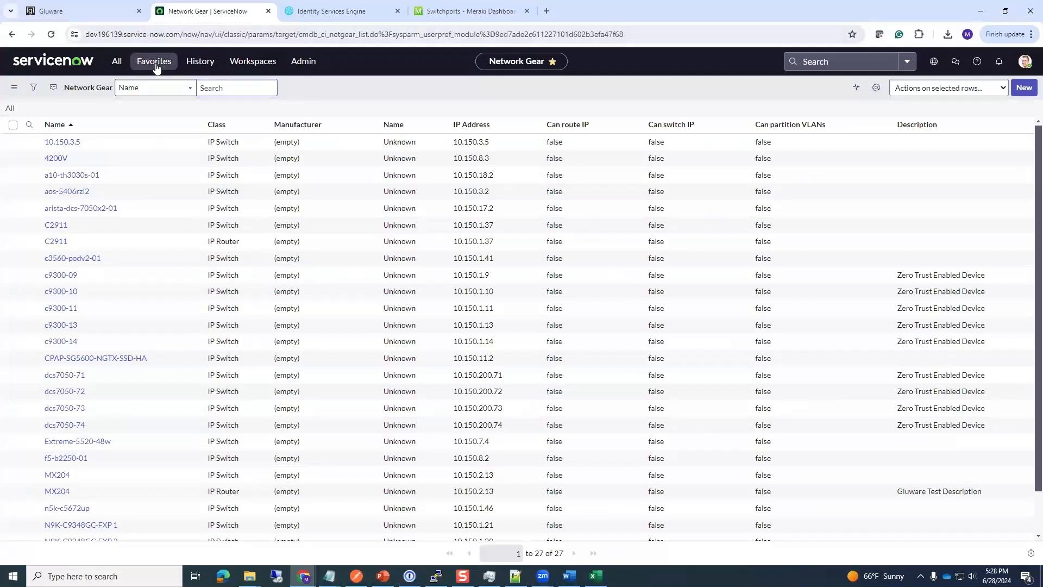
left_click(115, 167)
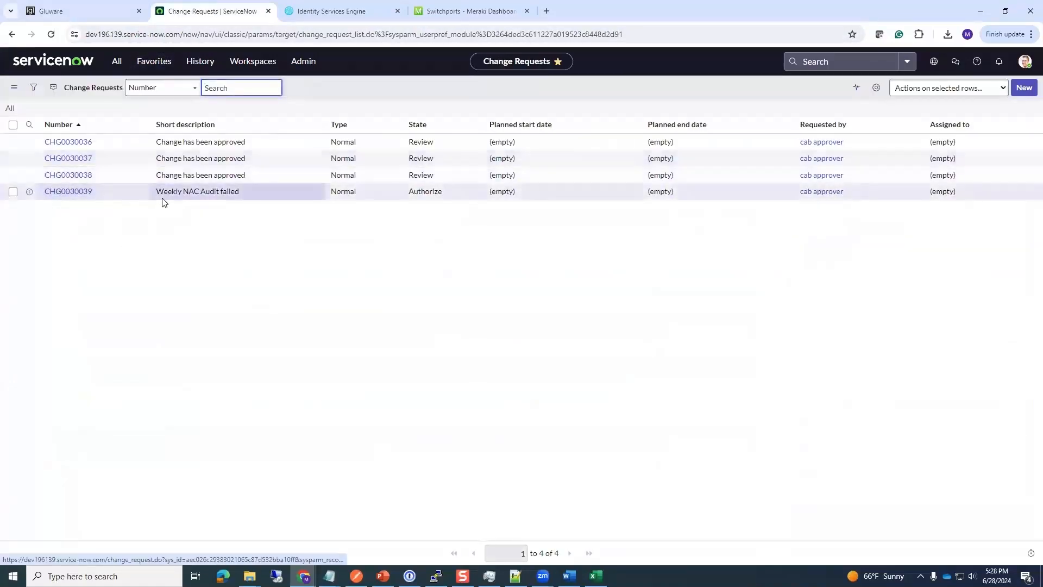
left_click(68, 193)
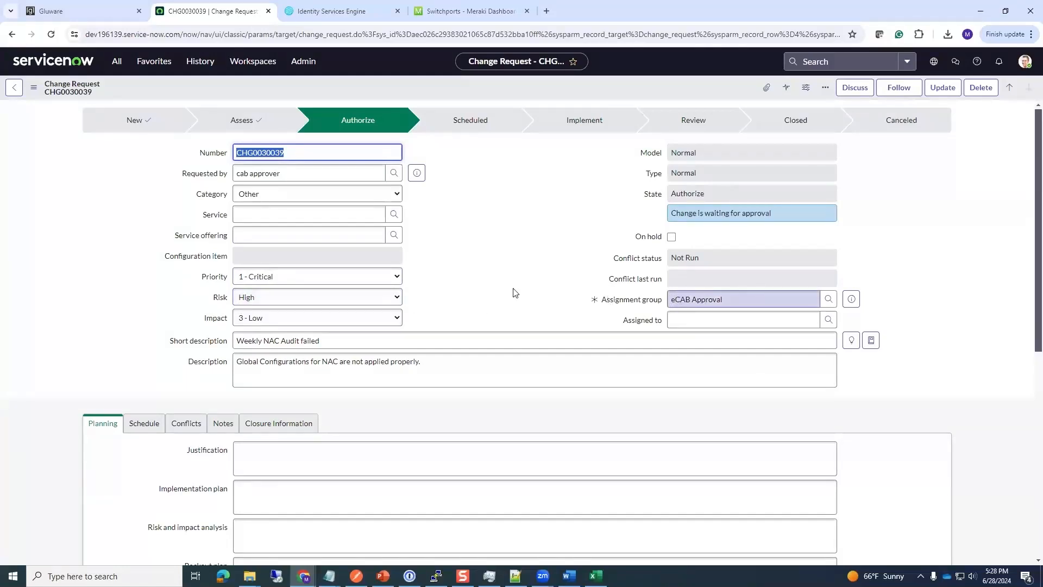
Step: Approve CHG0030039 from its Approvers tab so it moves to Scheduled
scroll(126, 341, "down", 1)
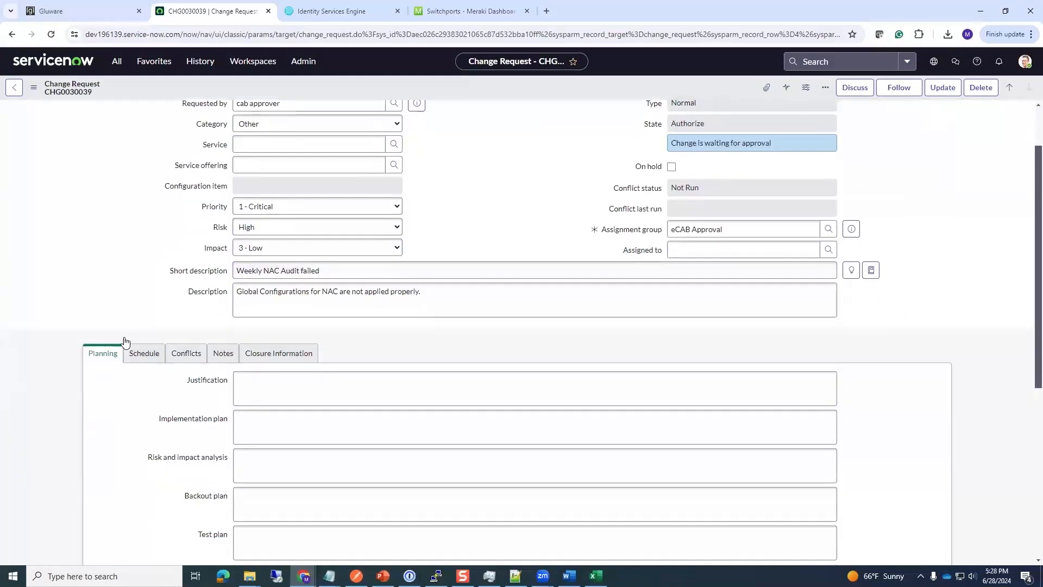
scroll(125, 341, "down", 5)
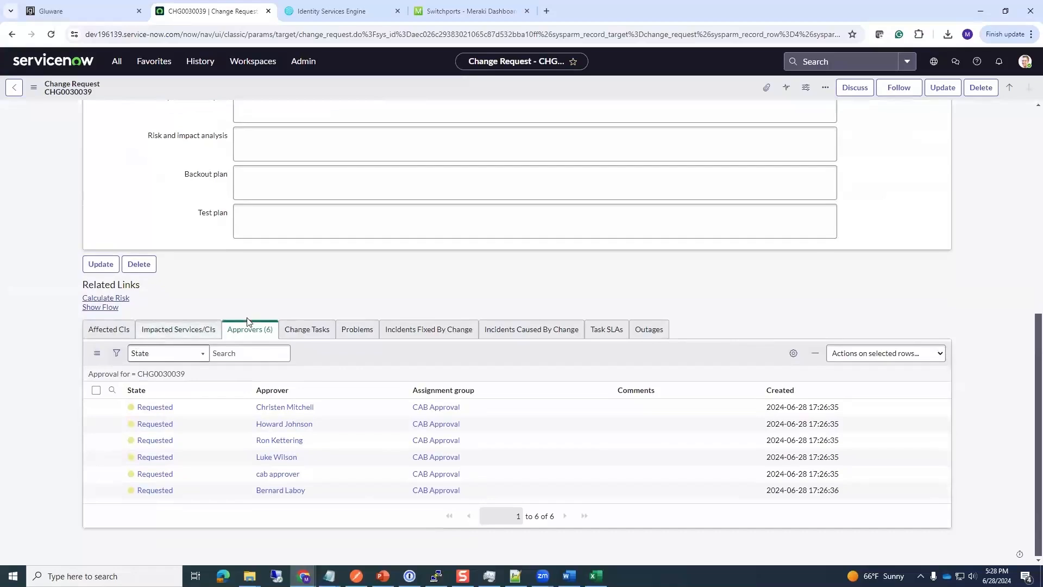
left_click(247, 322)
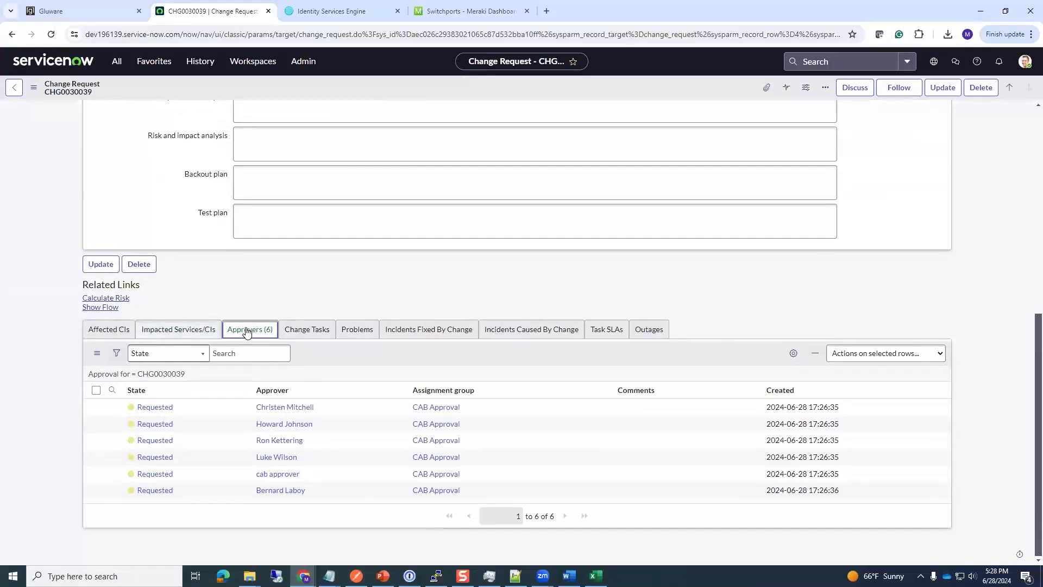
right_click(301, 411)
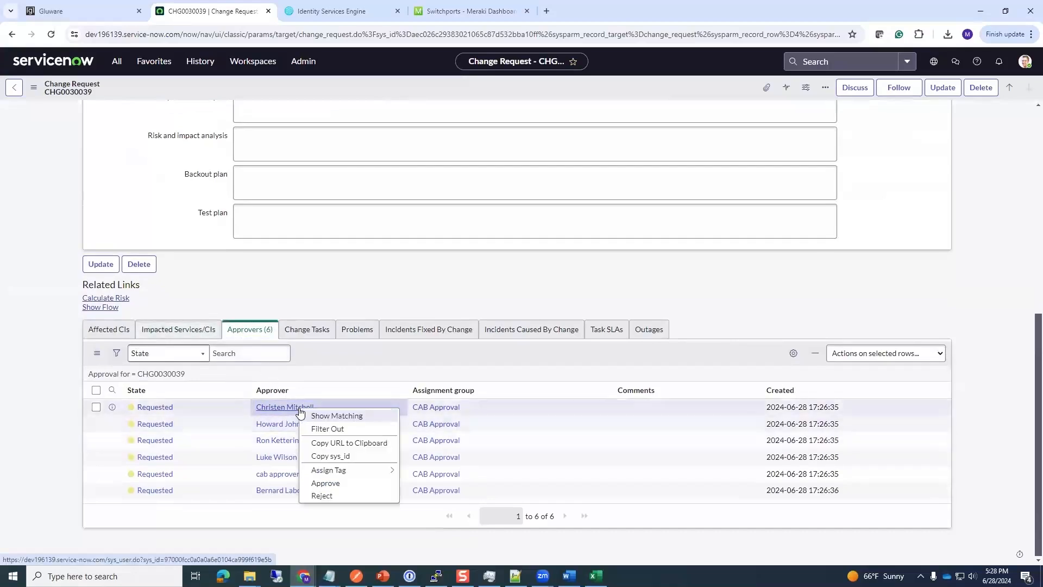
left_click(327, 484)
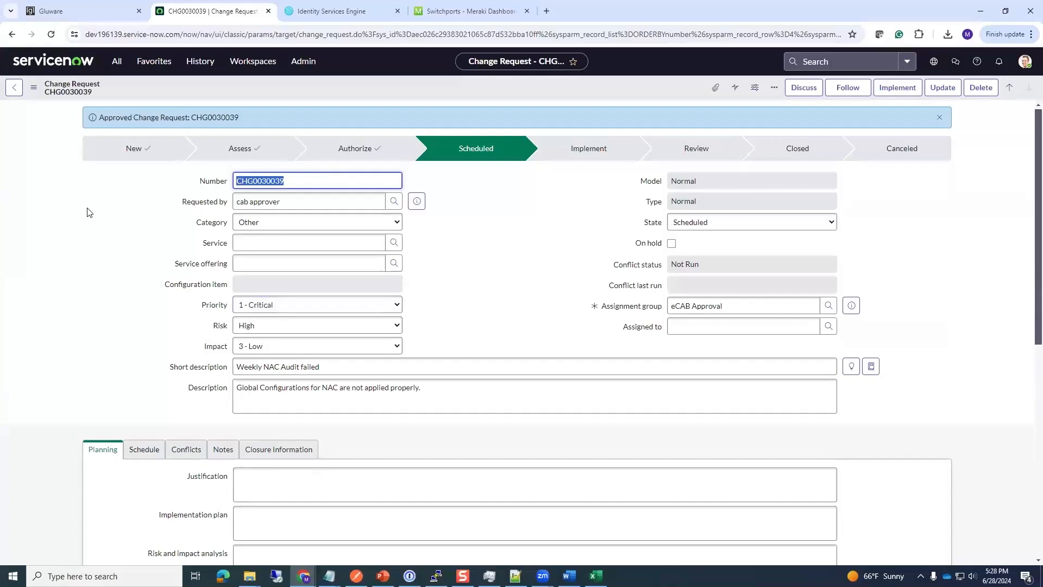
left_click(103, 9)
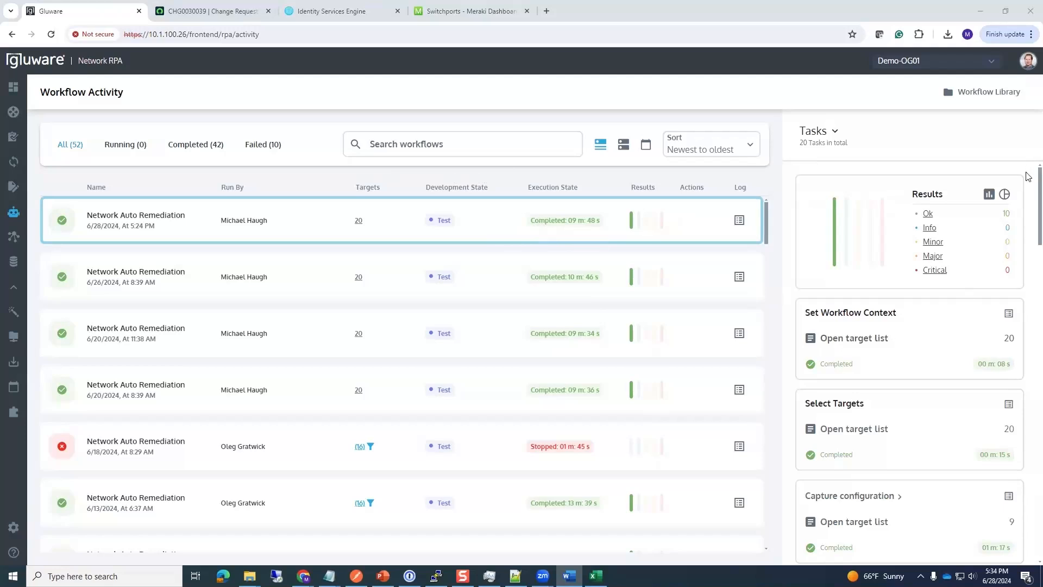
Step: Keep the run panel on Tasks and scroll through all 20 completed tasks
scroll(1027, 326, "down", 15)
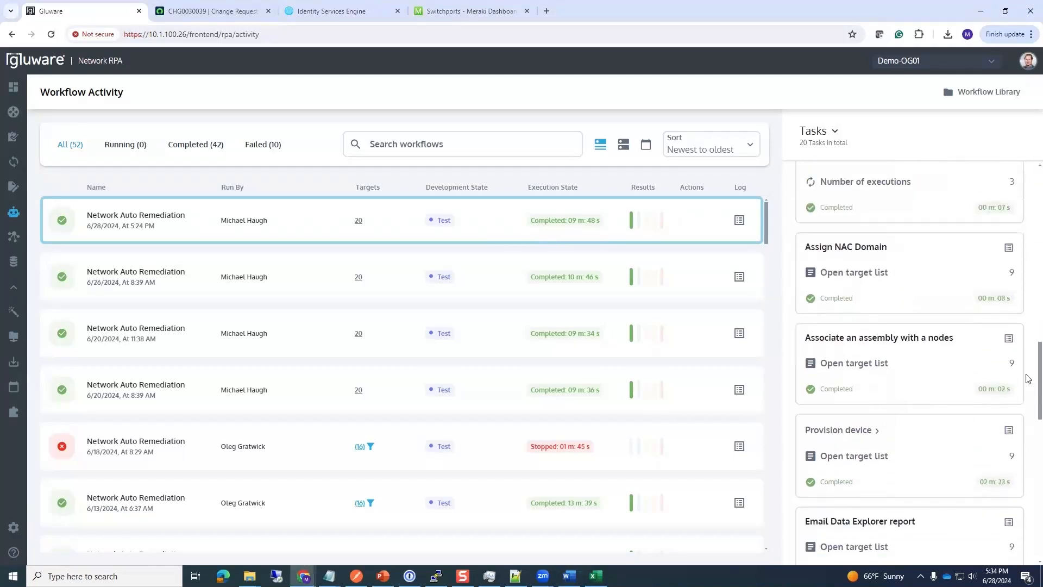
left_click(834, 133)
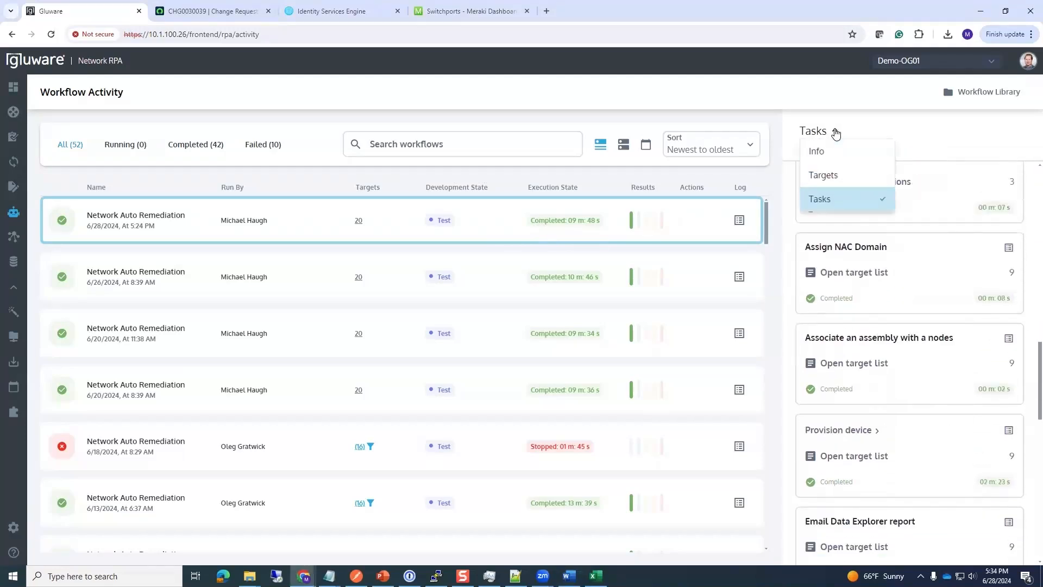
left_click(875, 137)
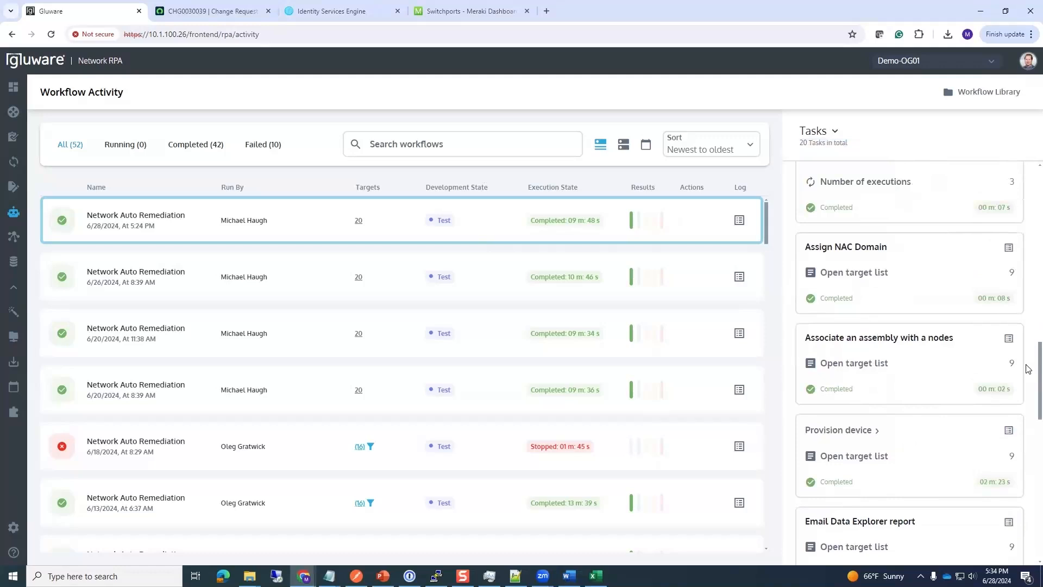
scroll(1028, 380, "down", 3)
scroll(1028, 403, "up", 5)
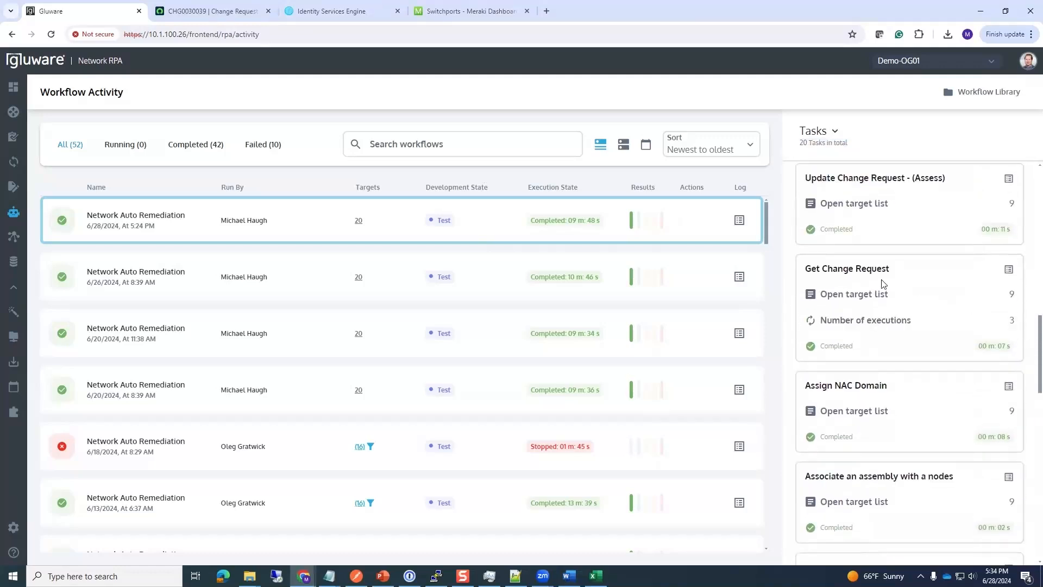
scroll(1025, 358, "down", 4)
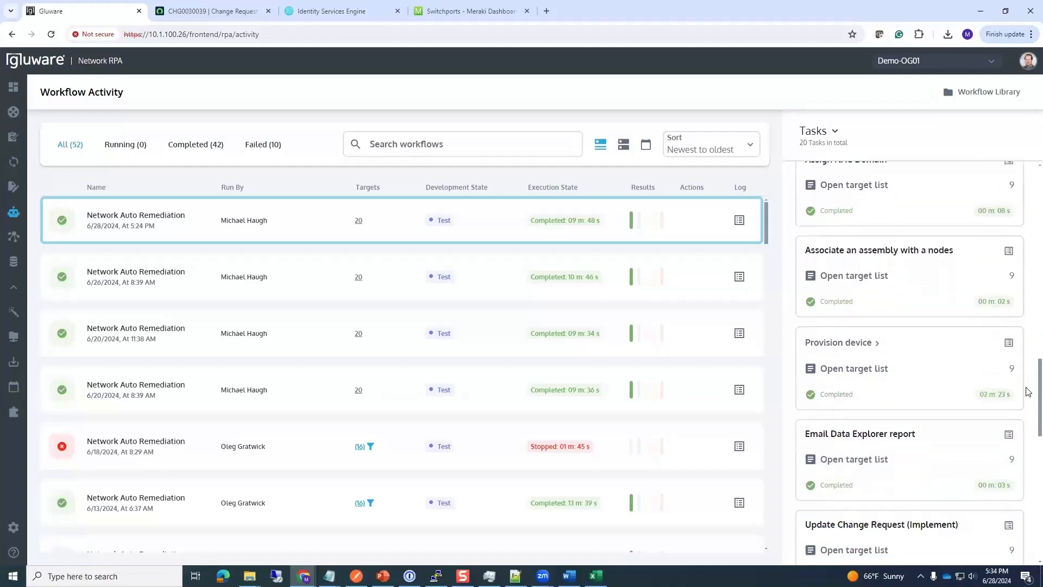
left_click_drag(1026, 392, 1027, 438)
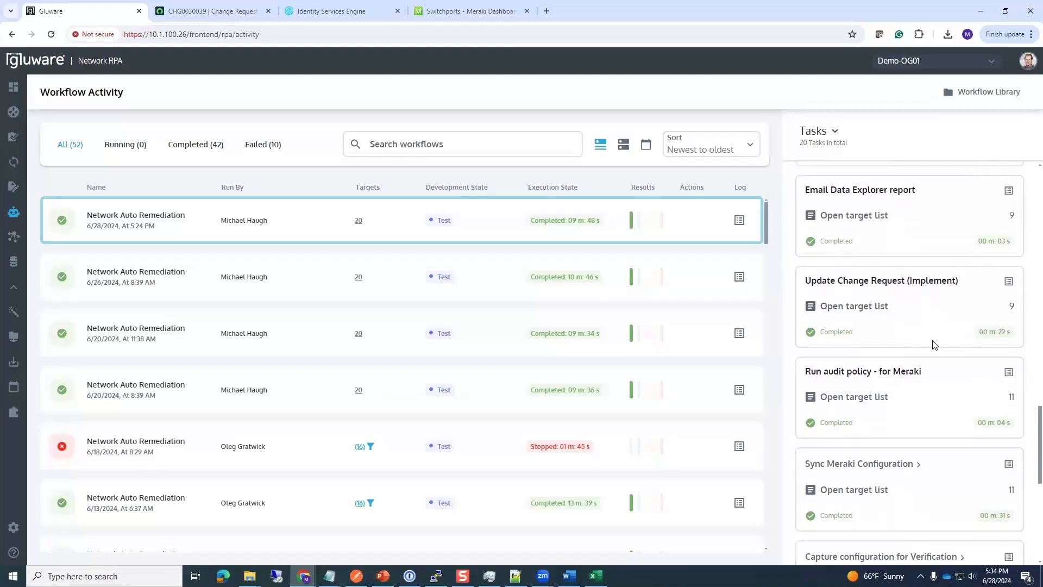
left_click_drag(1028, 439, 1029, 521)
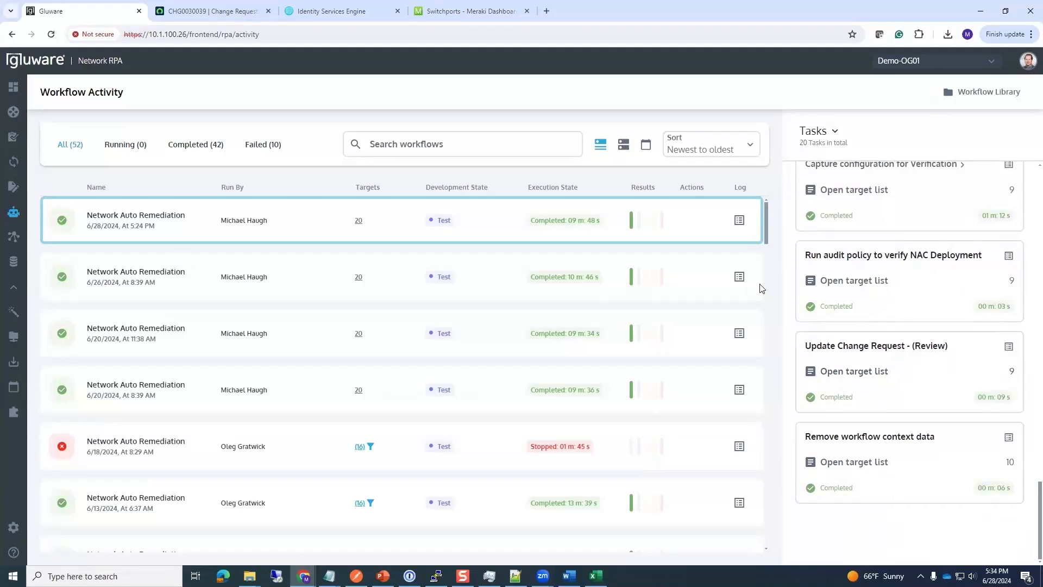
Step: Reopen CHG0030039 from Change - All and scroll its form to confirm the Review state
left_click(216, 11)
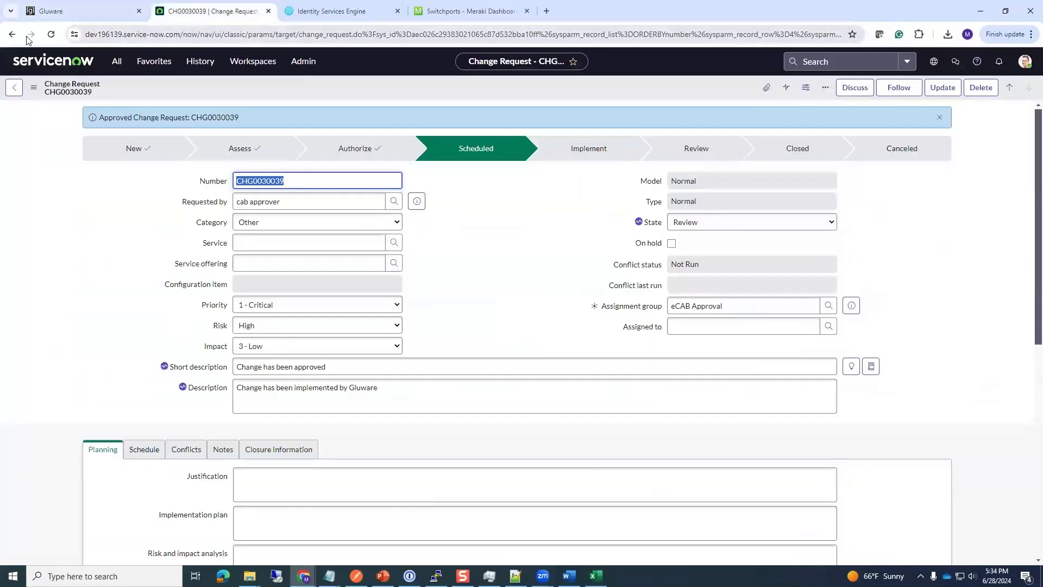
left_click(154, 61)
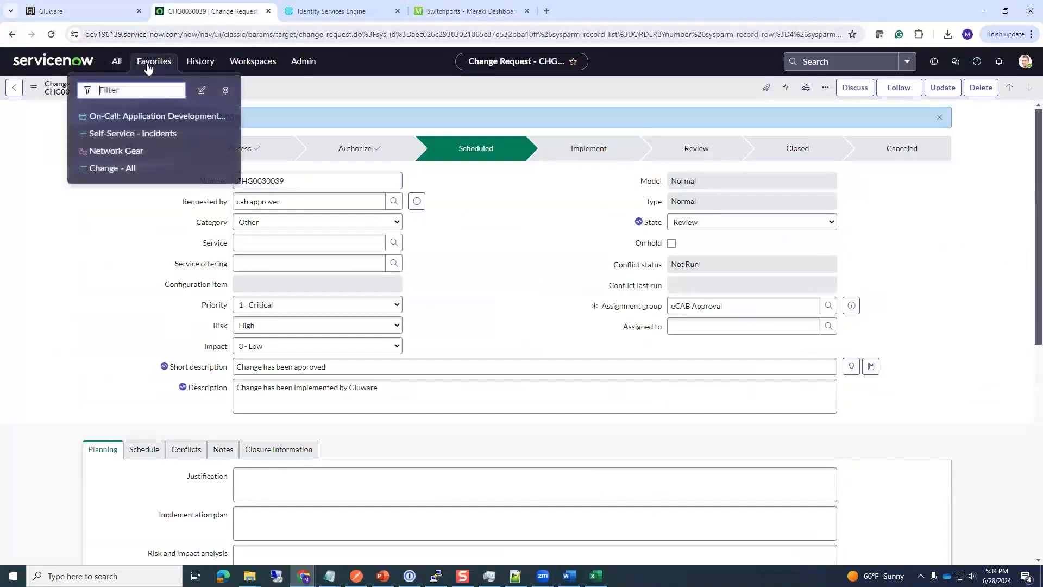
left_click(125, 162)
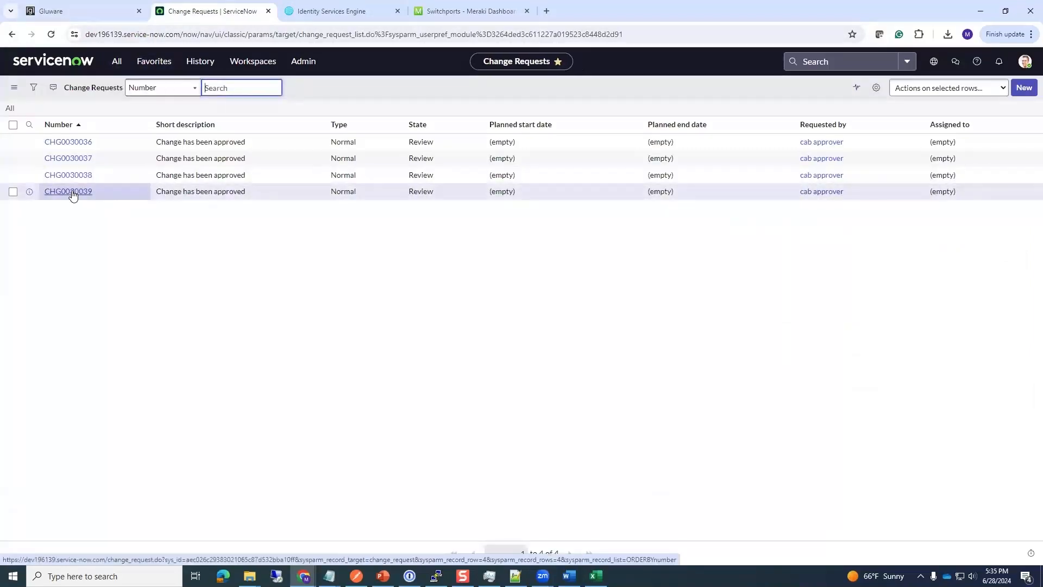
left_click(73, 195)
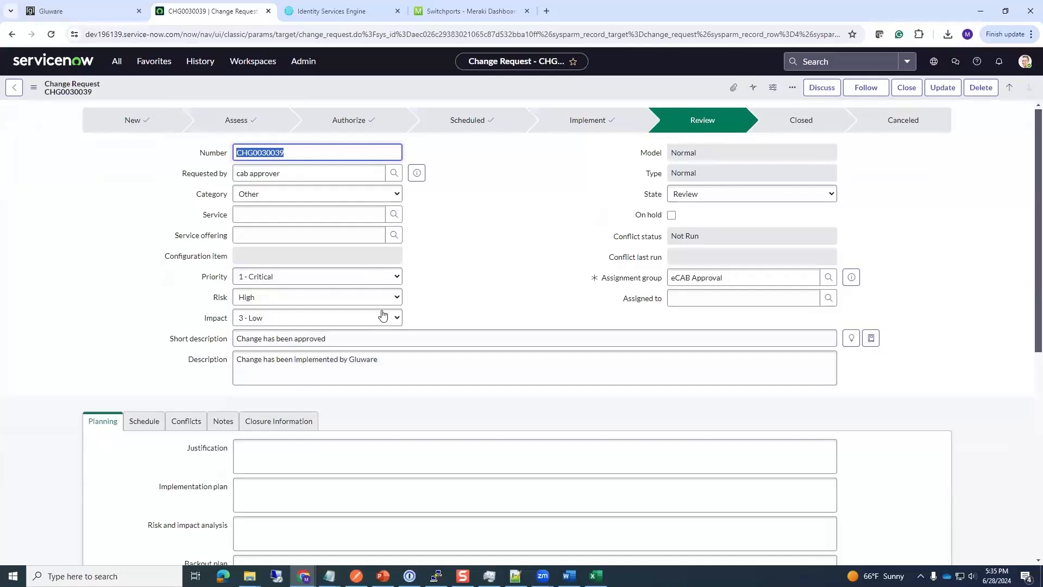
scroll(103, 320, "down", 6)
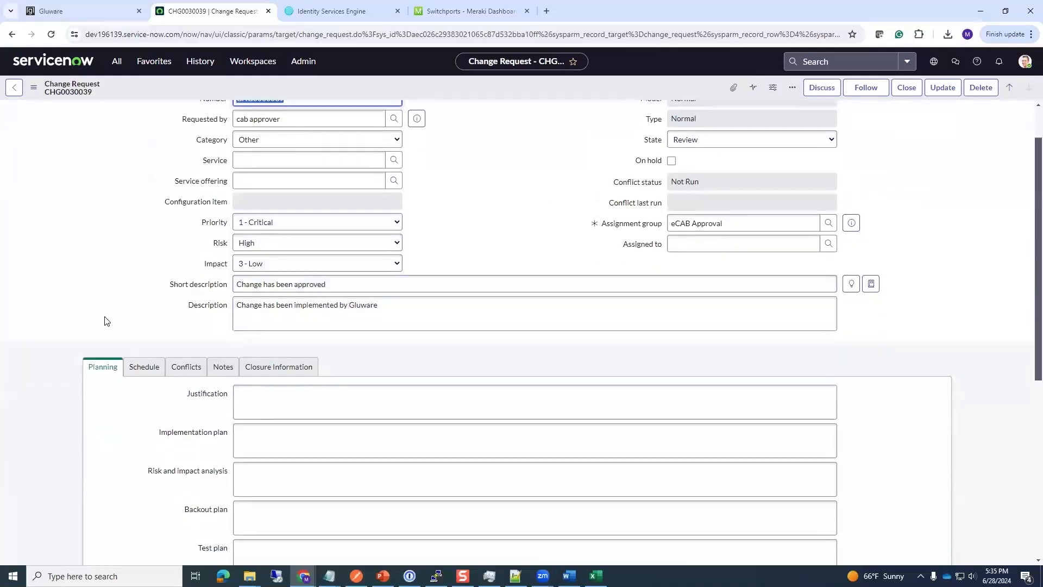
scroll(103, 321, "up", 6)
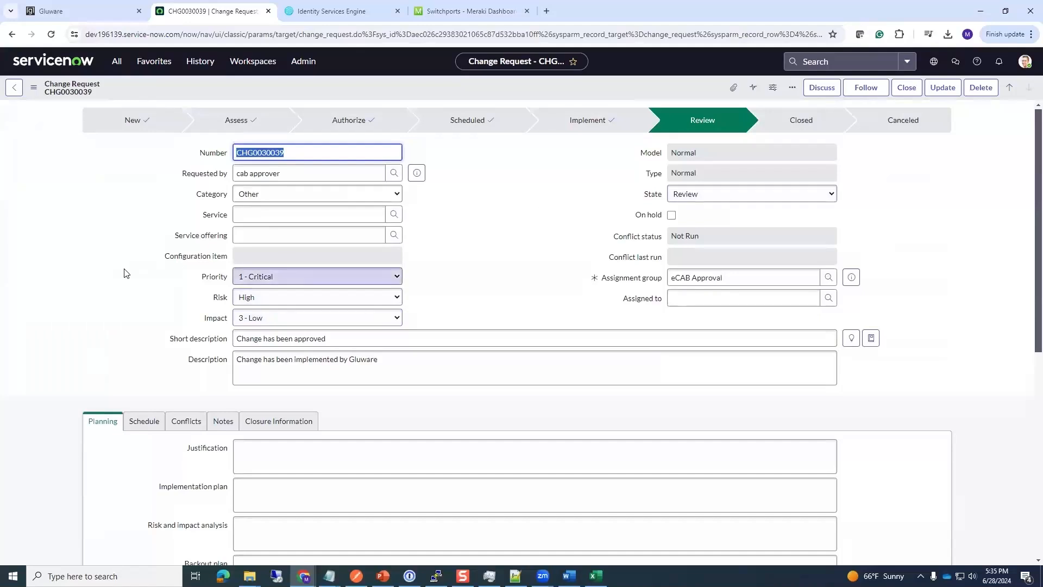
left_click(81, 11)
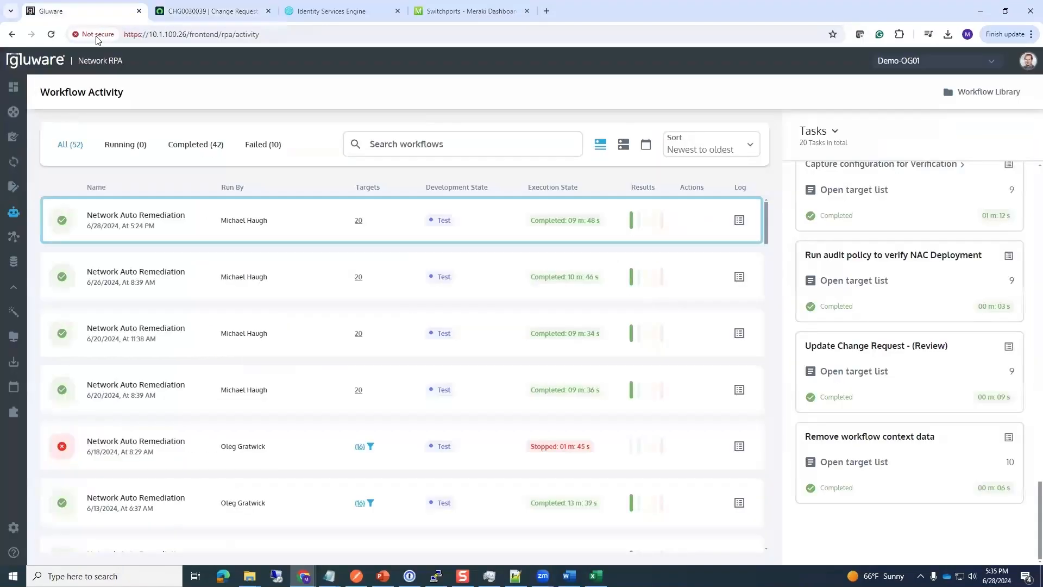